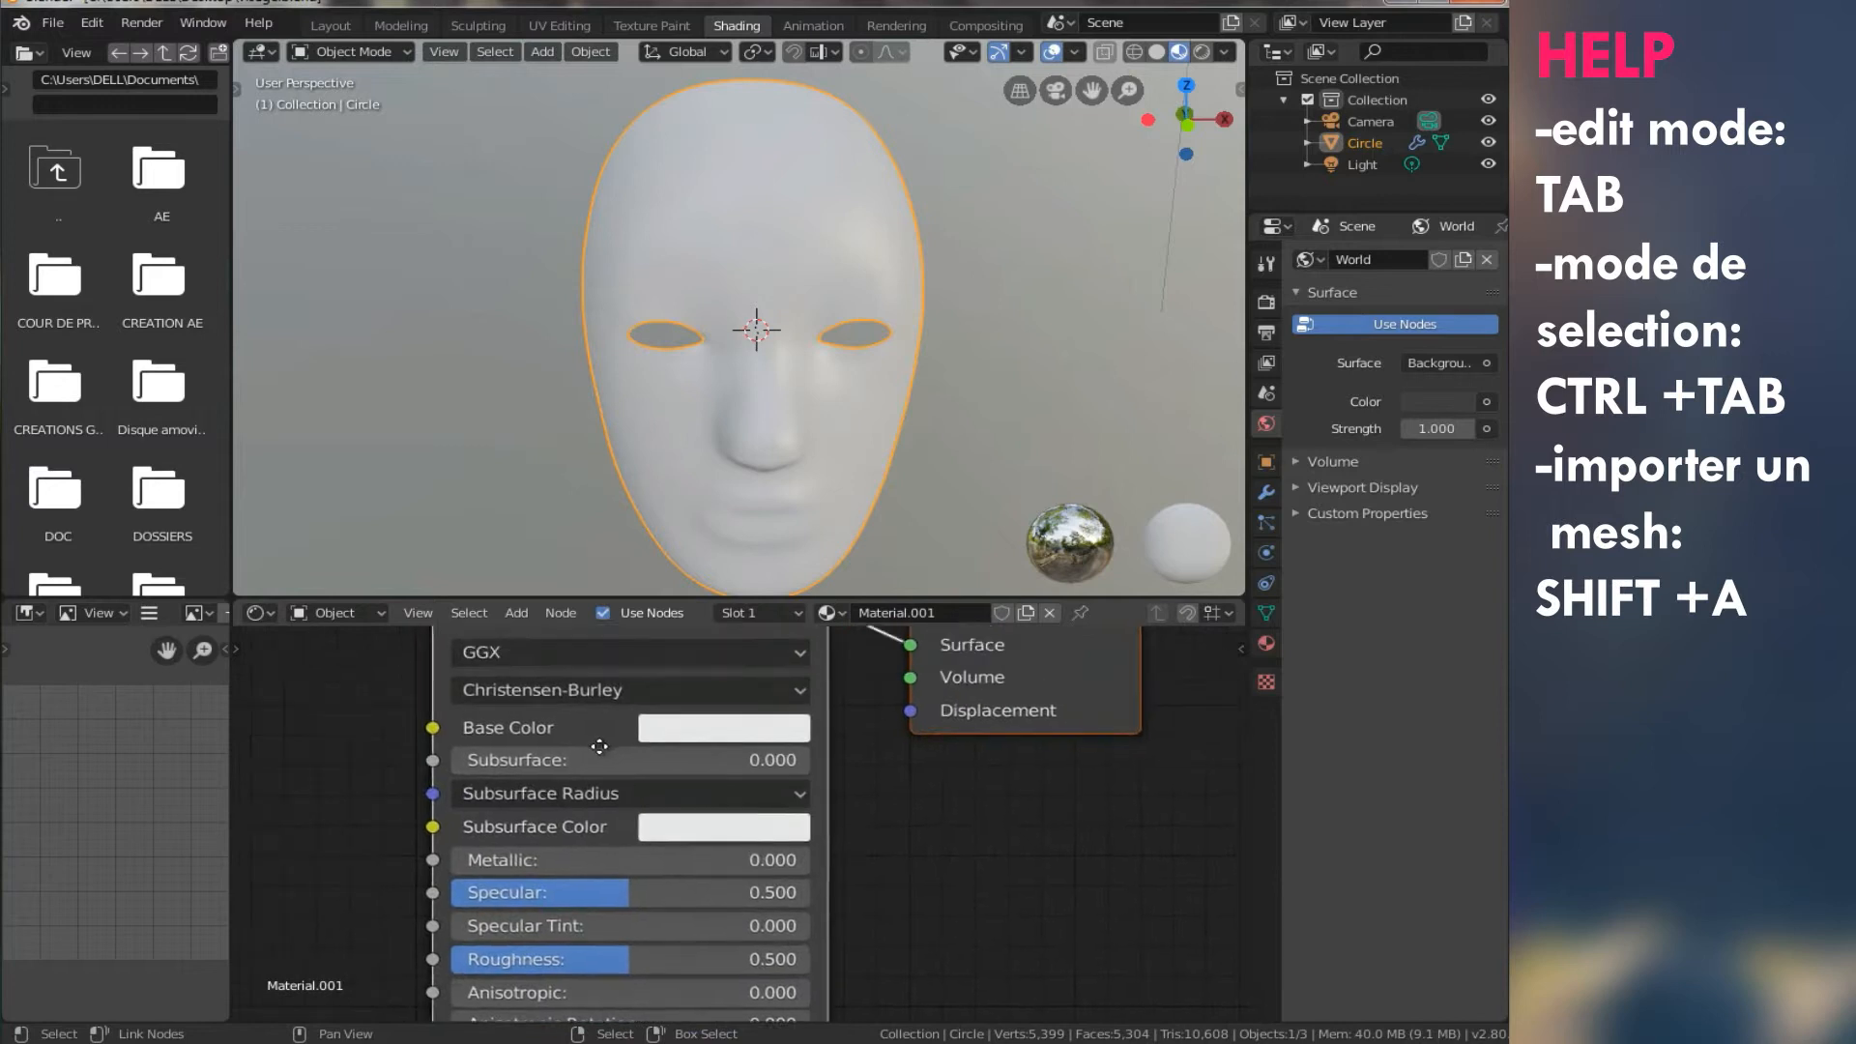
- Give the mask material an orange base color (H 0.086, S 0.590, V 0.906) and an orange-red subsurface color
left_click(710, 765)
left_click_drag(762, 452, 763, 501)
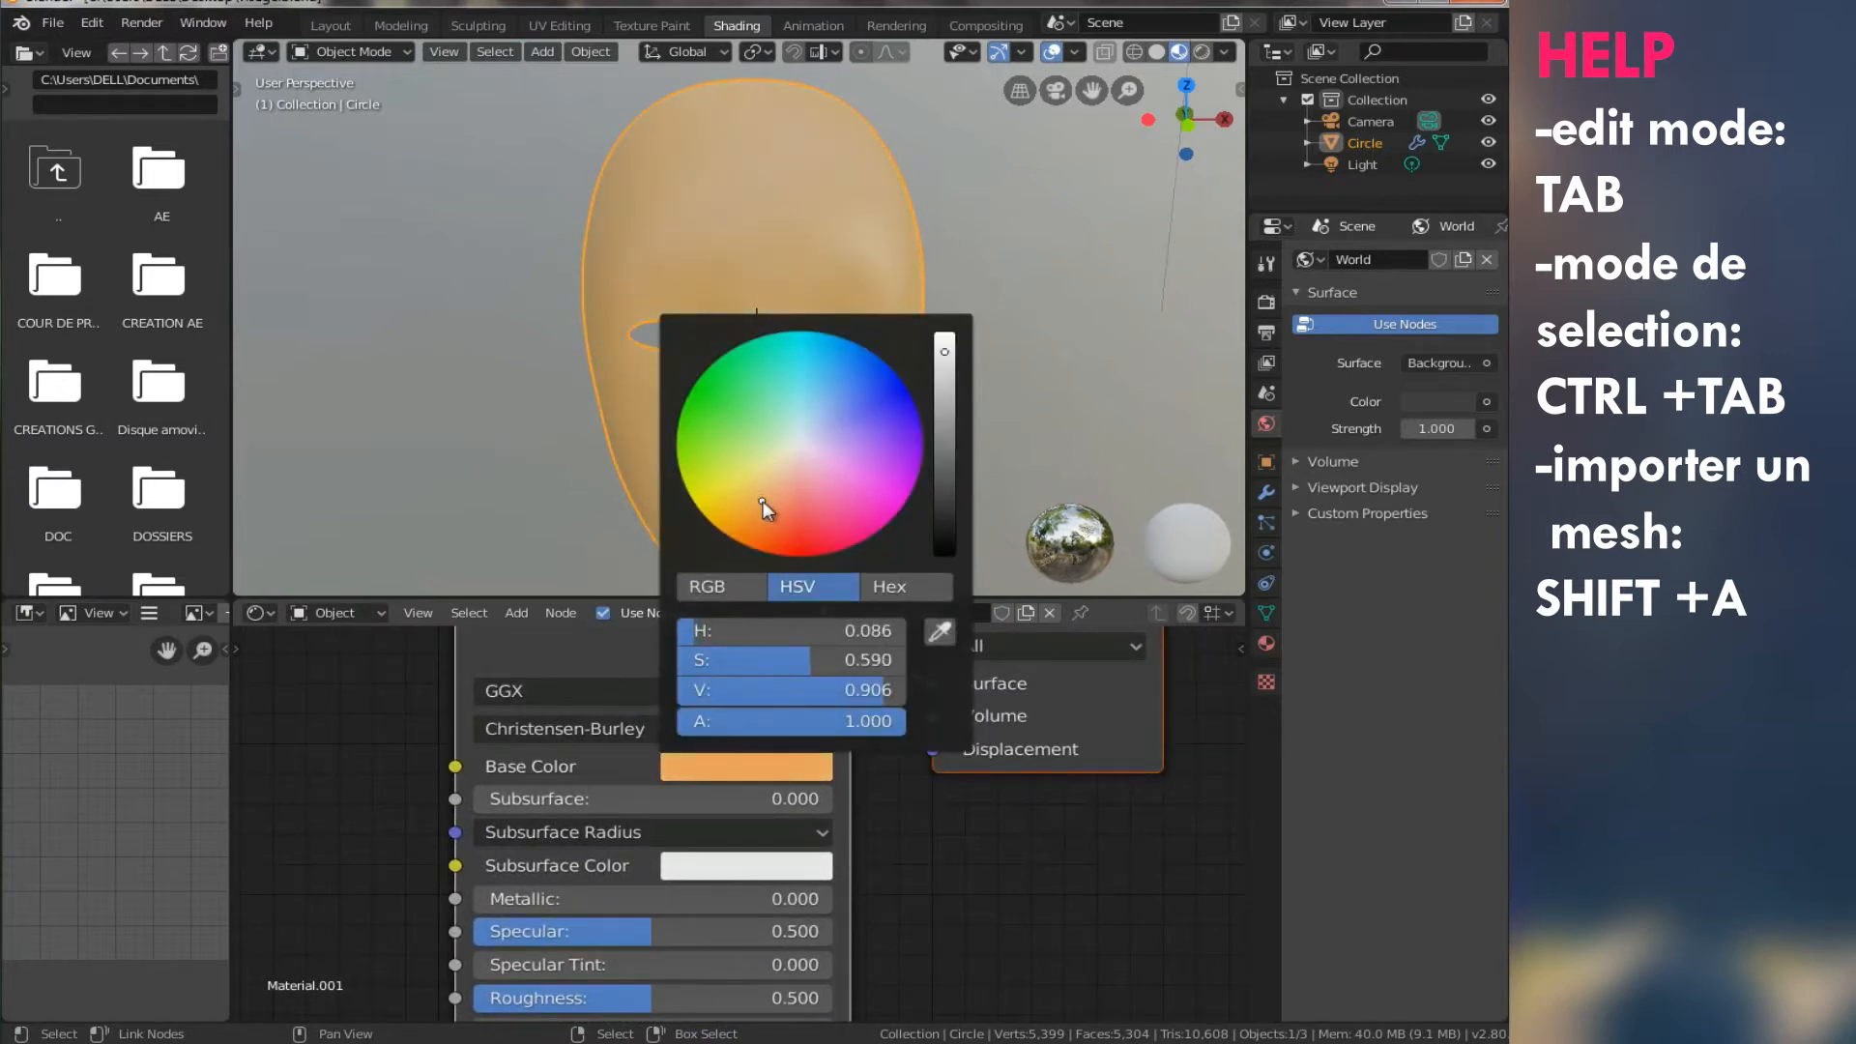
middle_click_drag(884, 259, 802, 411)
scroll(522, 872, "up", 1)
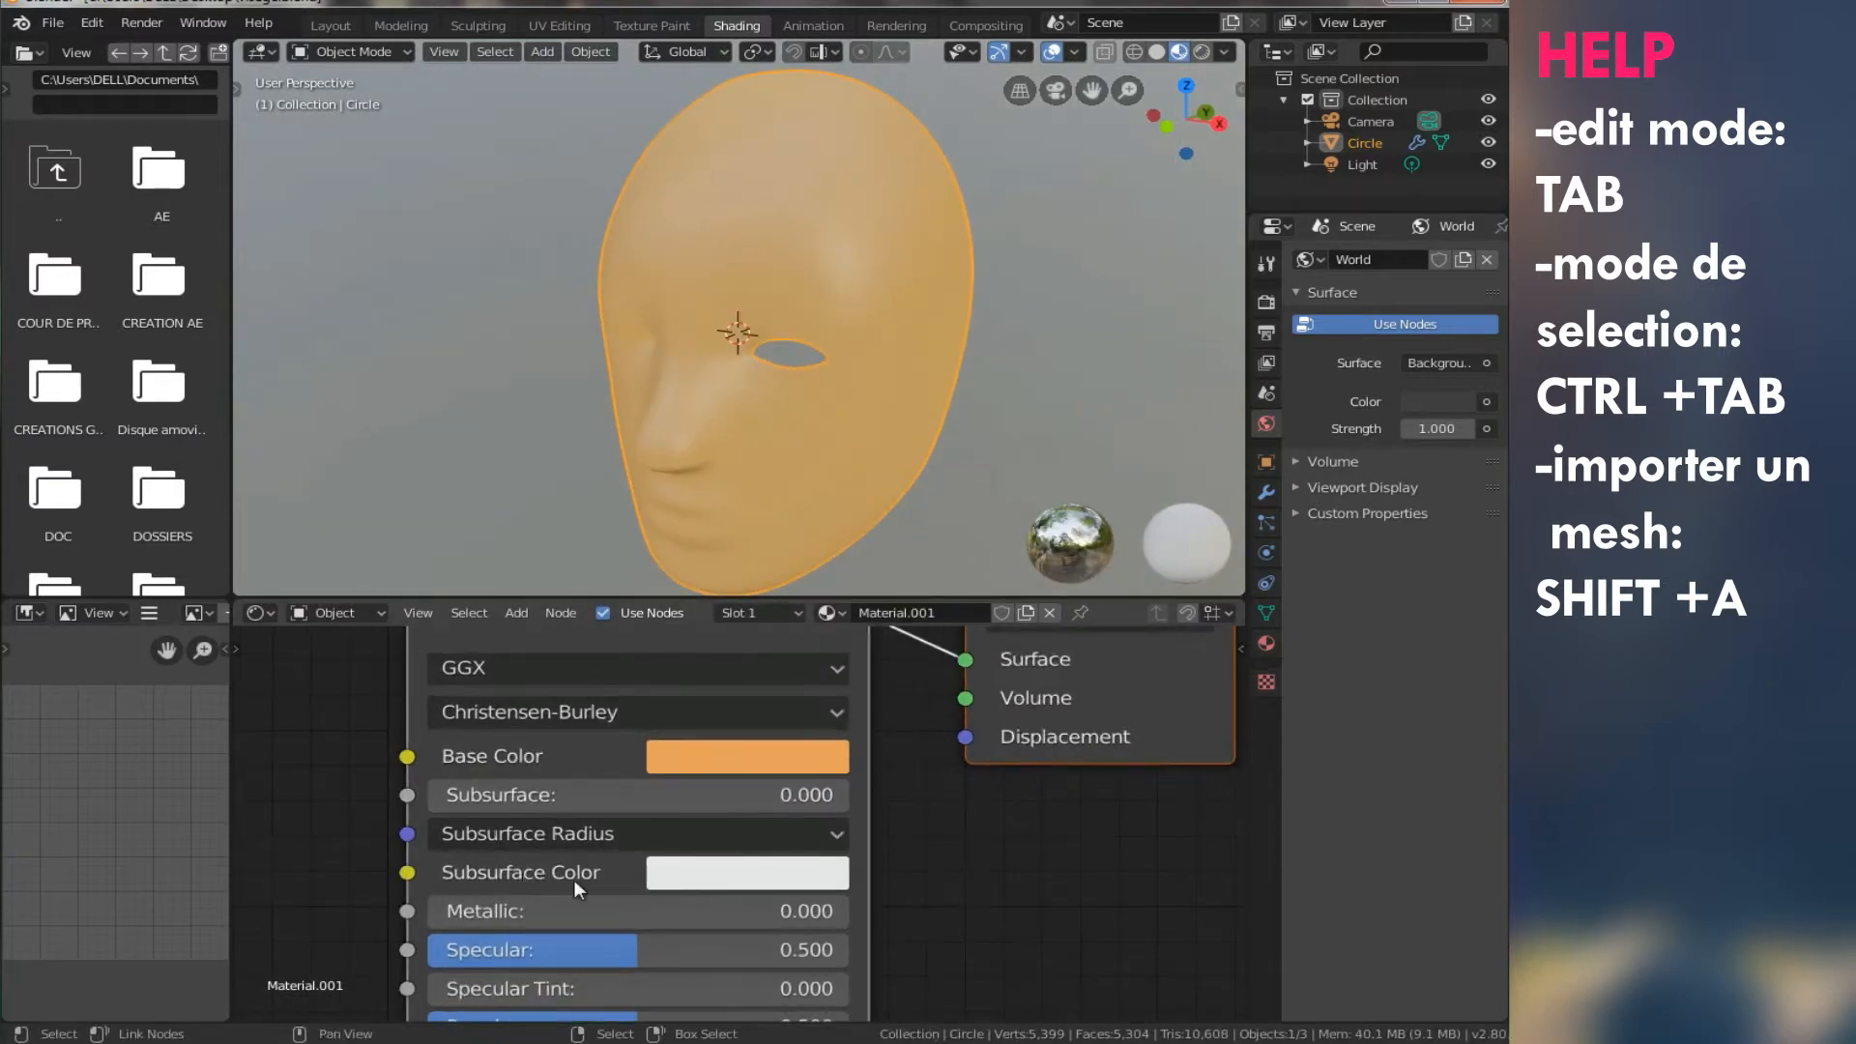
left_click(736, 876)
left_click_drag(802, 547, 785, 617)
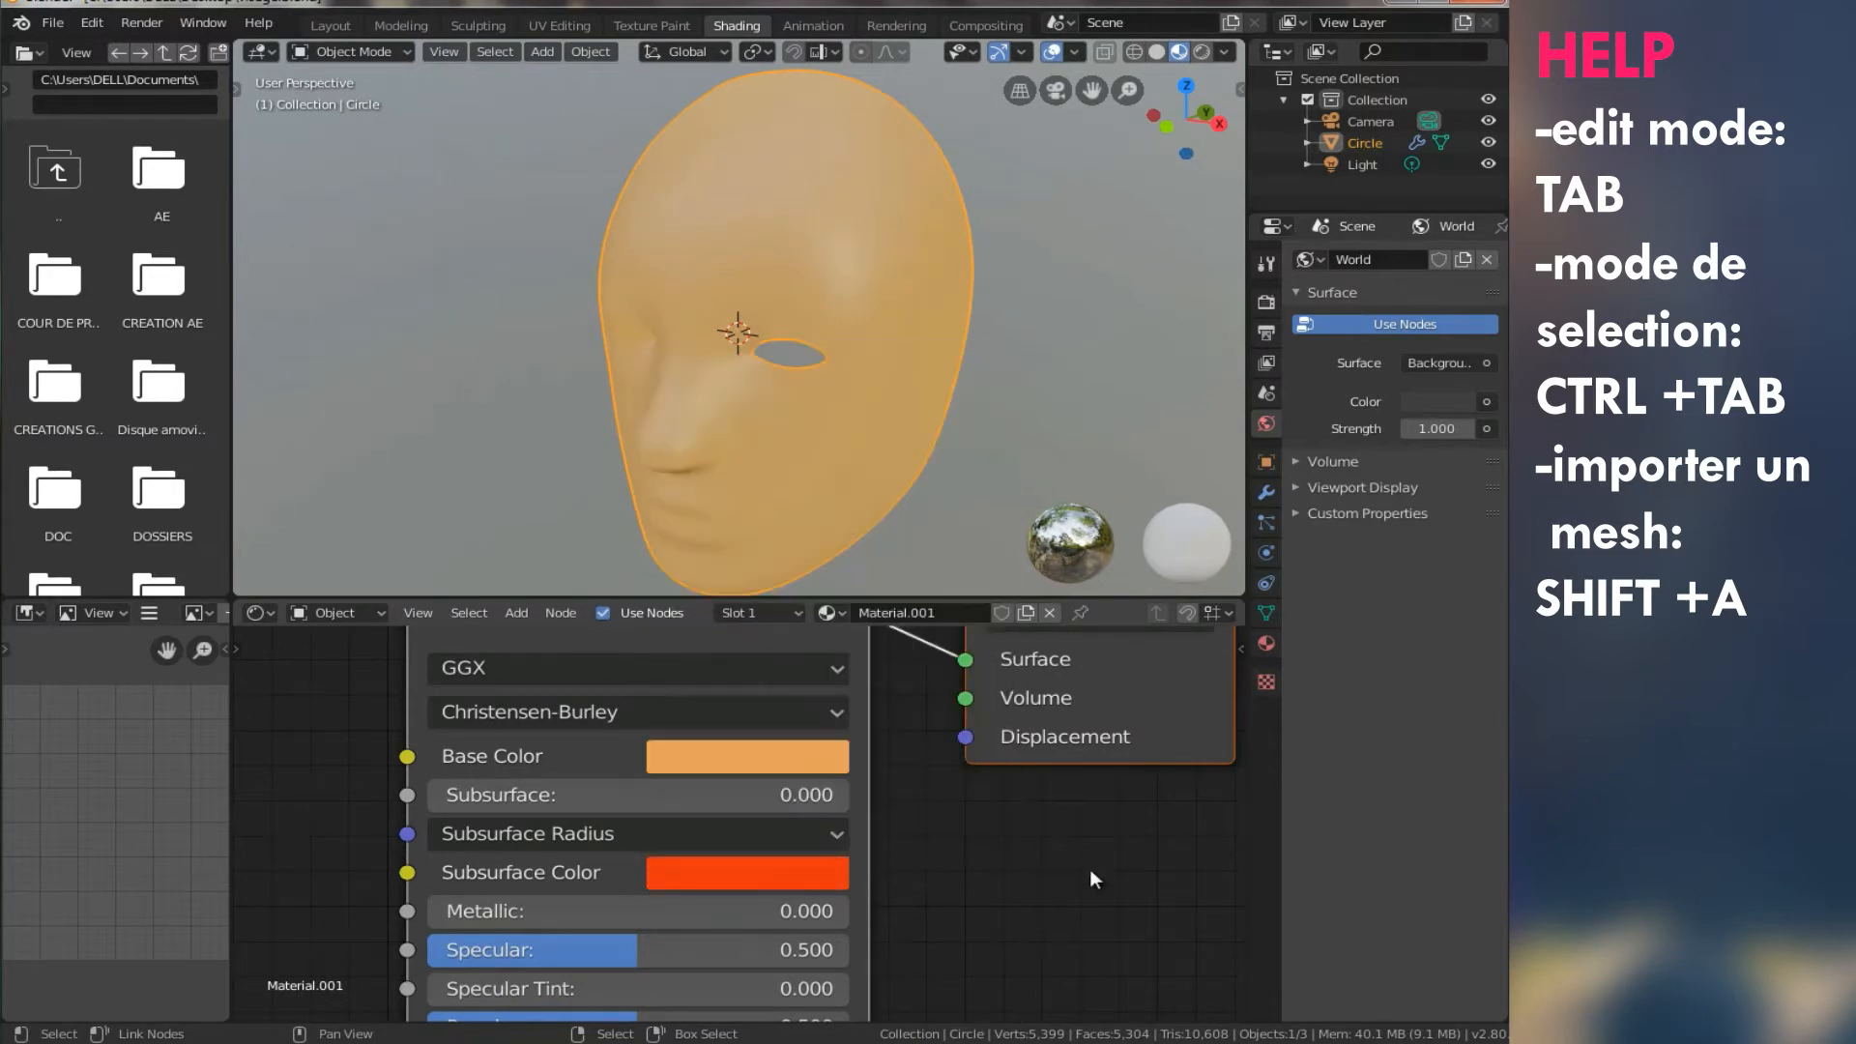
- Enable Screen Space Reflections in the render settings and set the mask material's Subsurface to about 0.436
left_click(1264, 302)
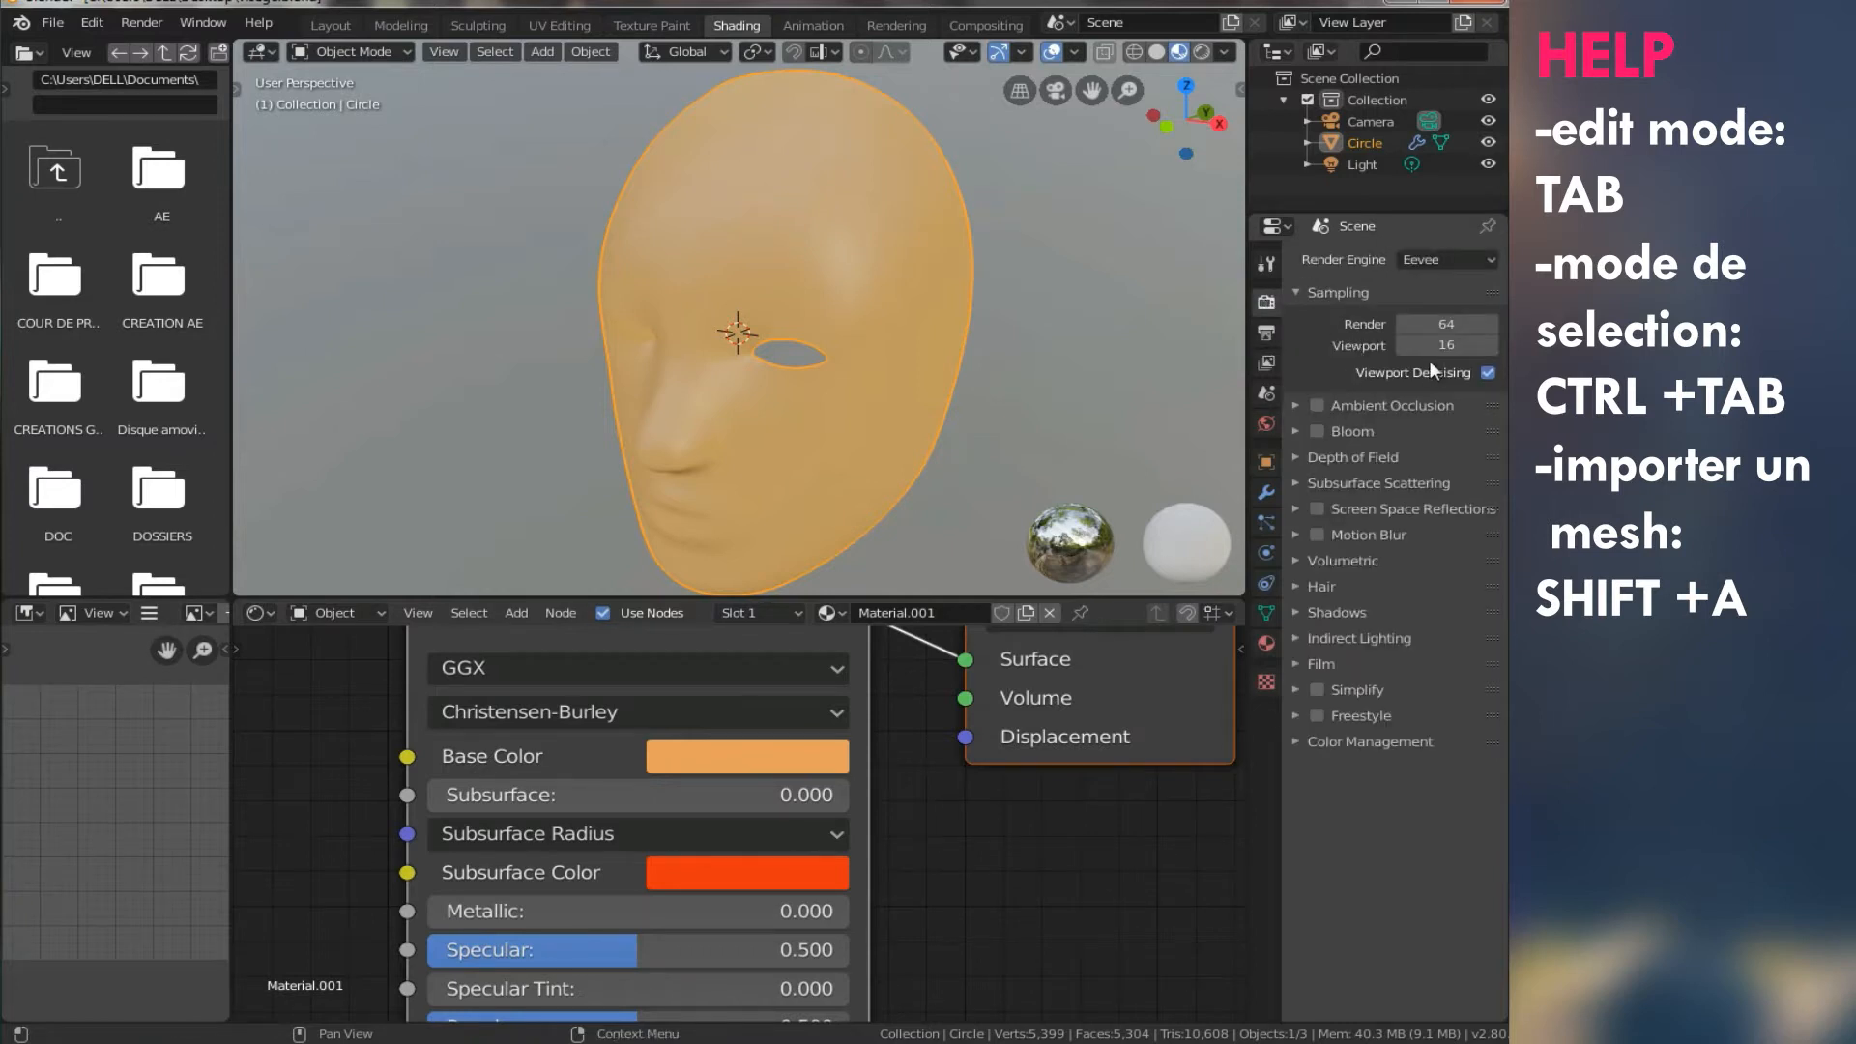
left_click(1317, 508)
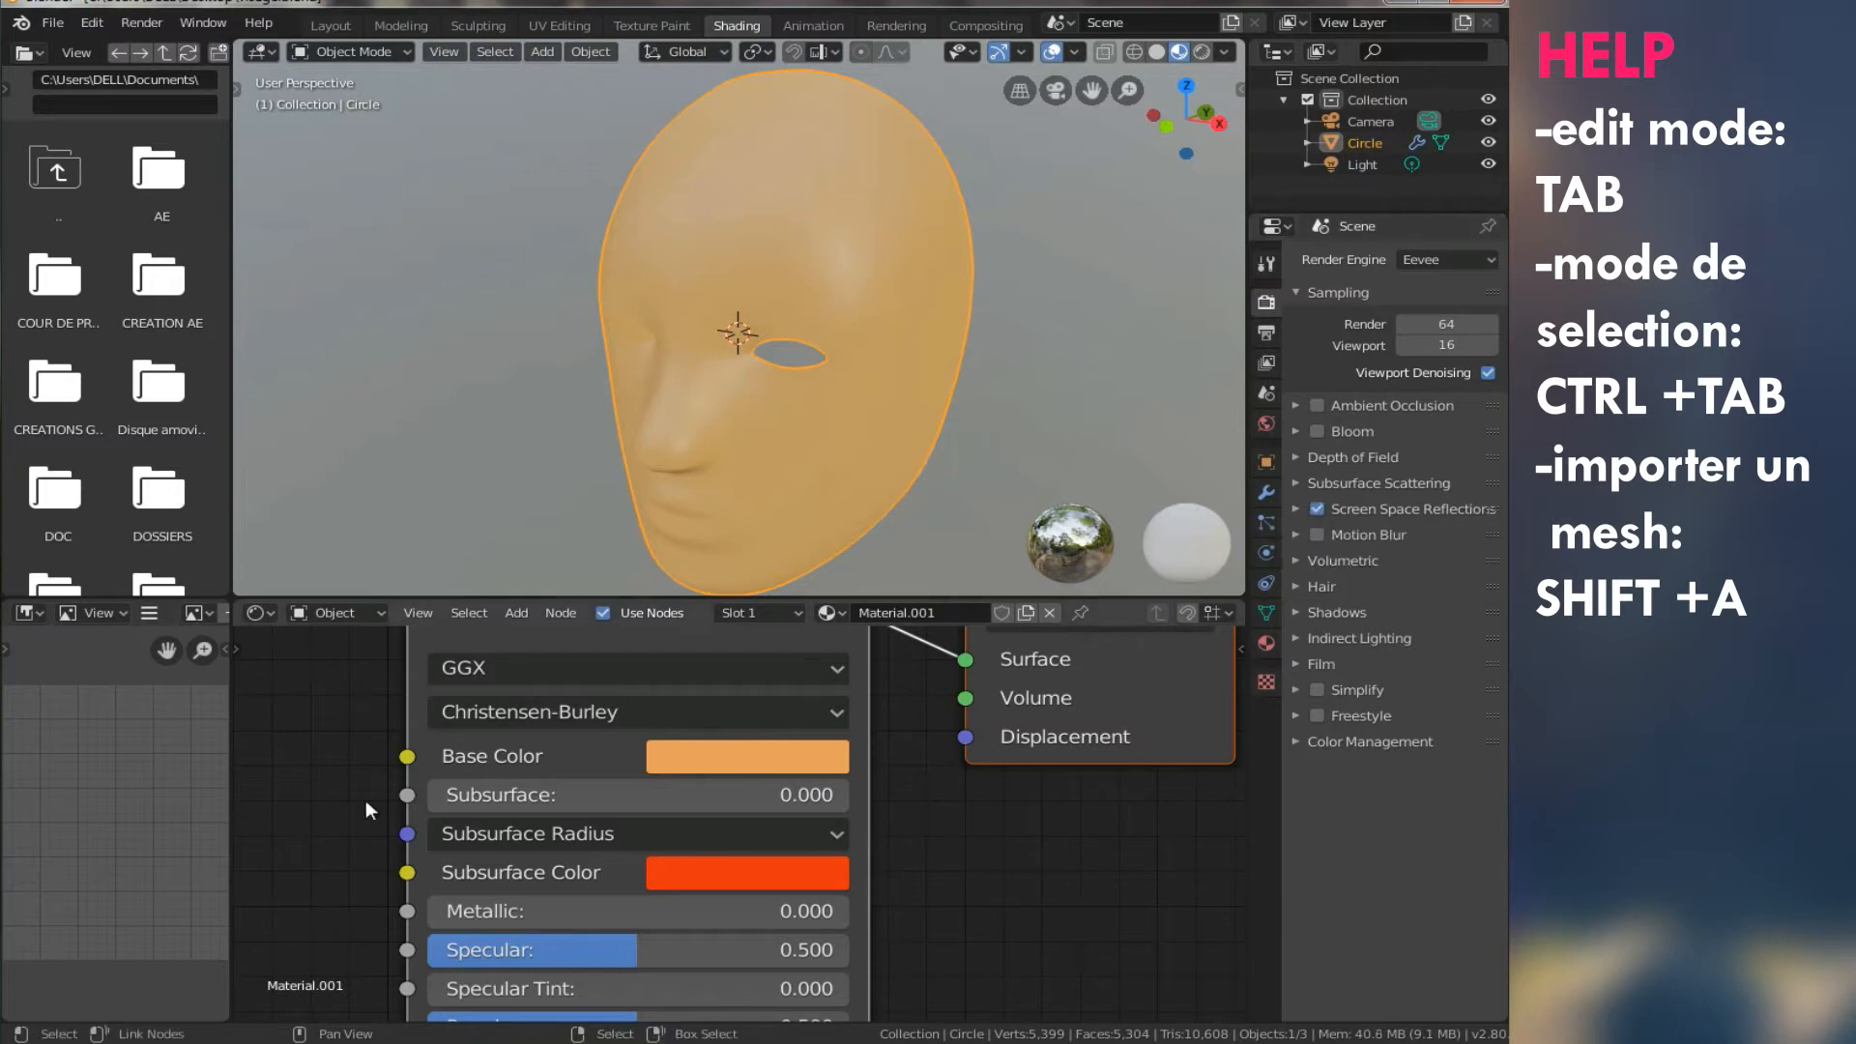
scroll(325, 820, "down", 2)
scroll(332, 820, "up", 3)
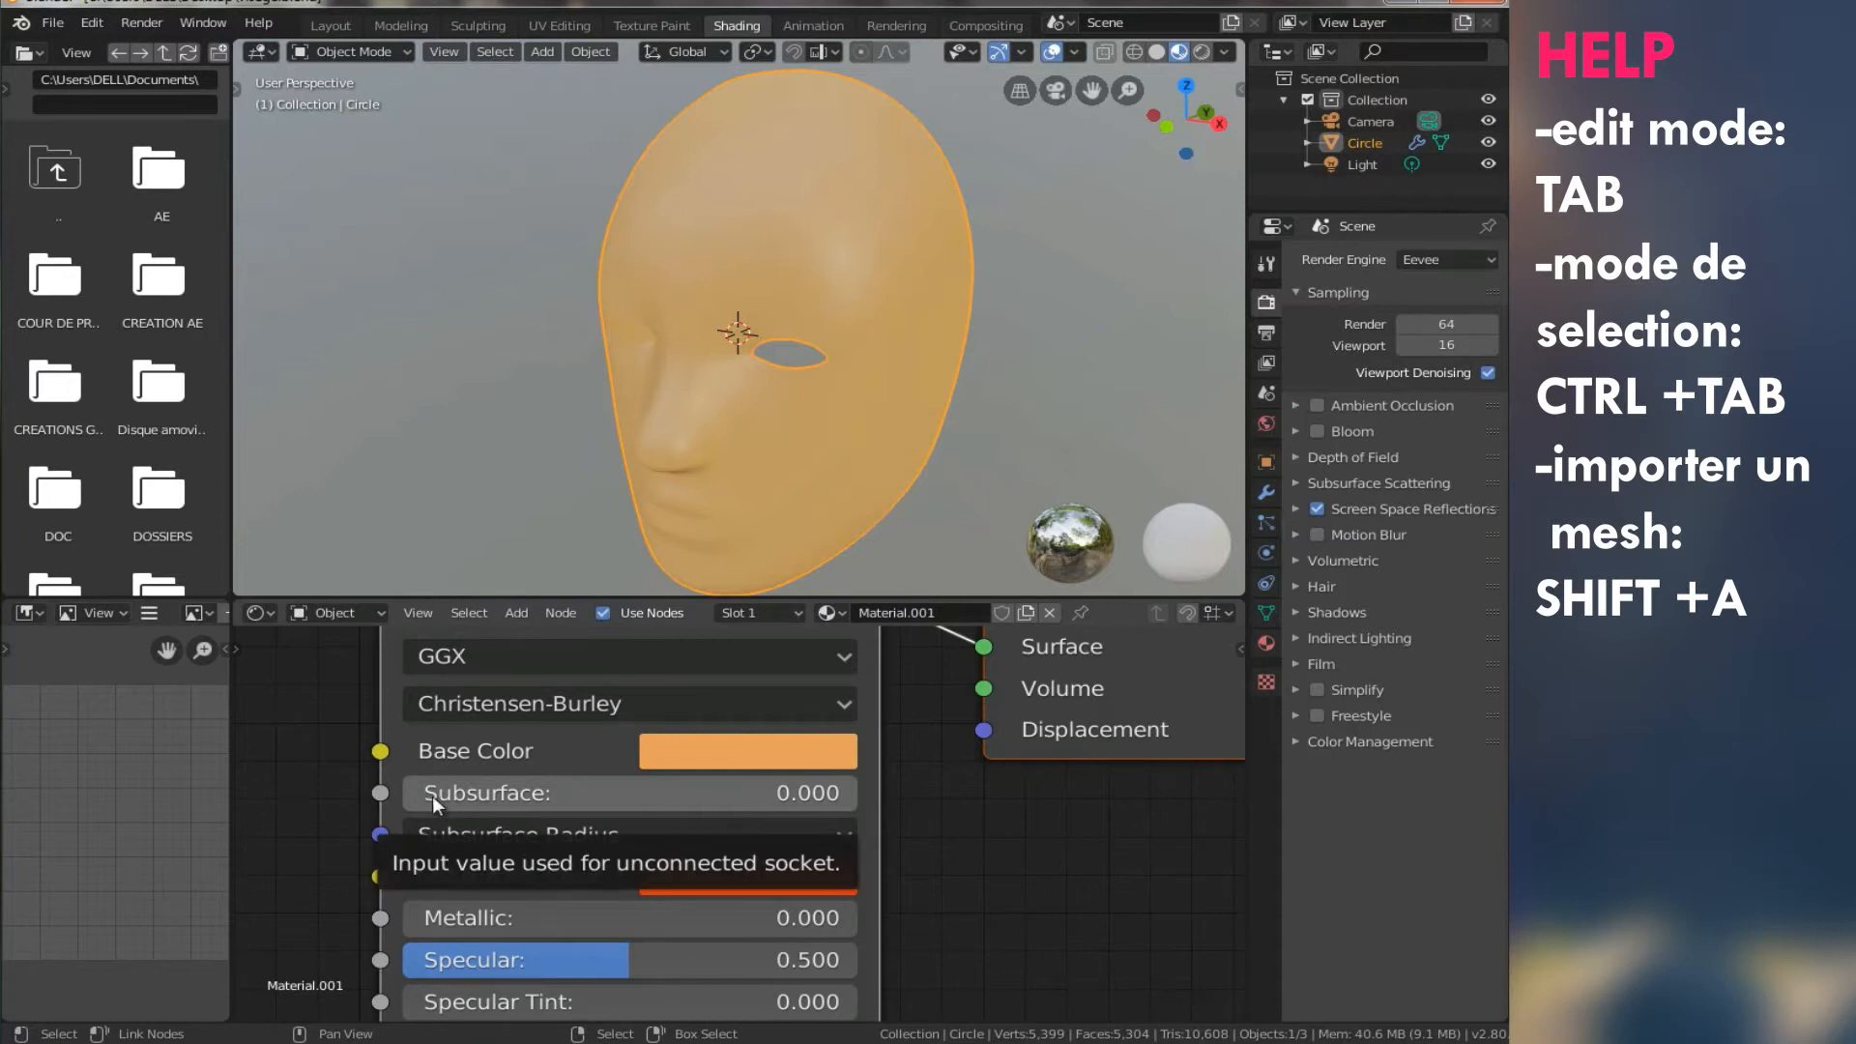
left_click_drag(456, 799, 650, 861)
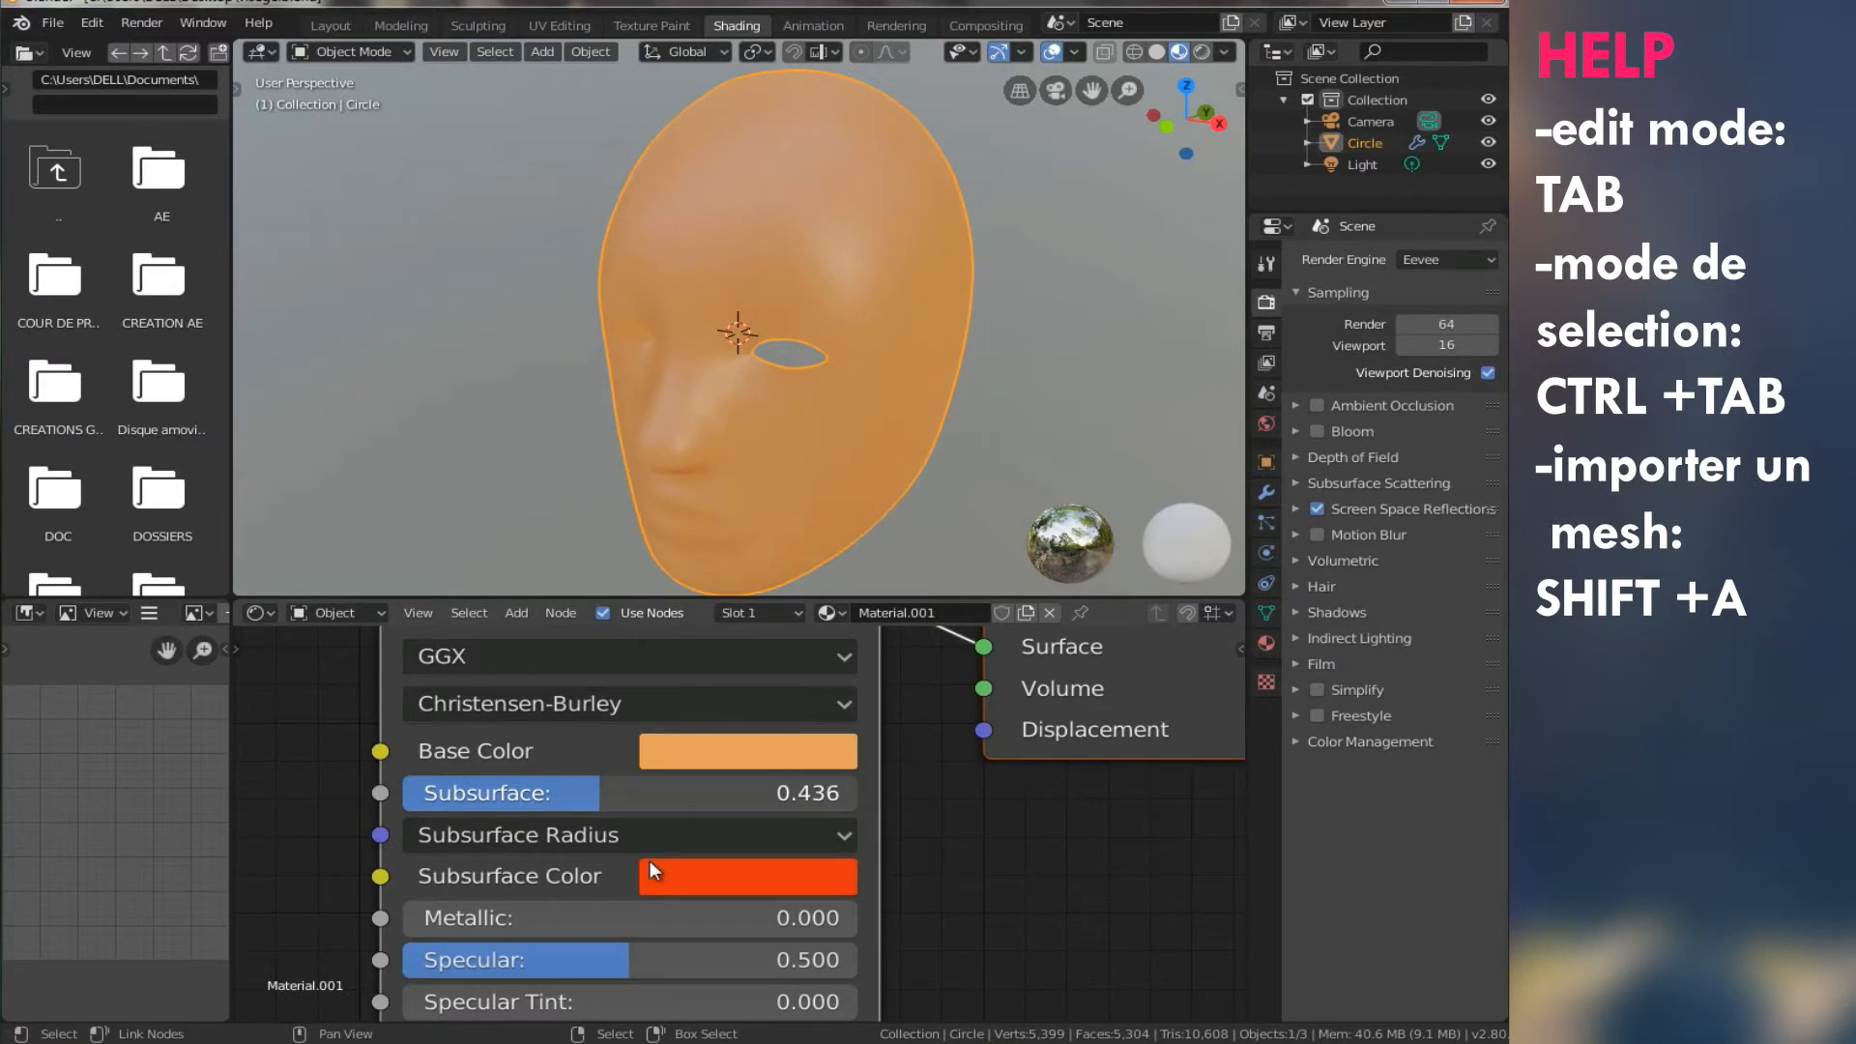
- Change the mask material's base color to a lighter yellowish tan (H 0.110, S 0.504, V 0.906)
left_click(733, 751)
left_click(766, 399)
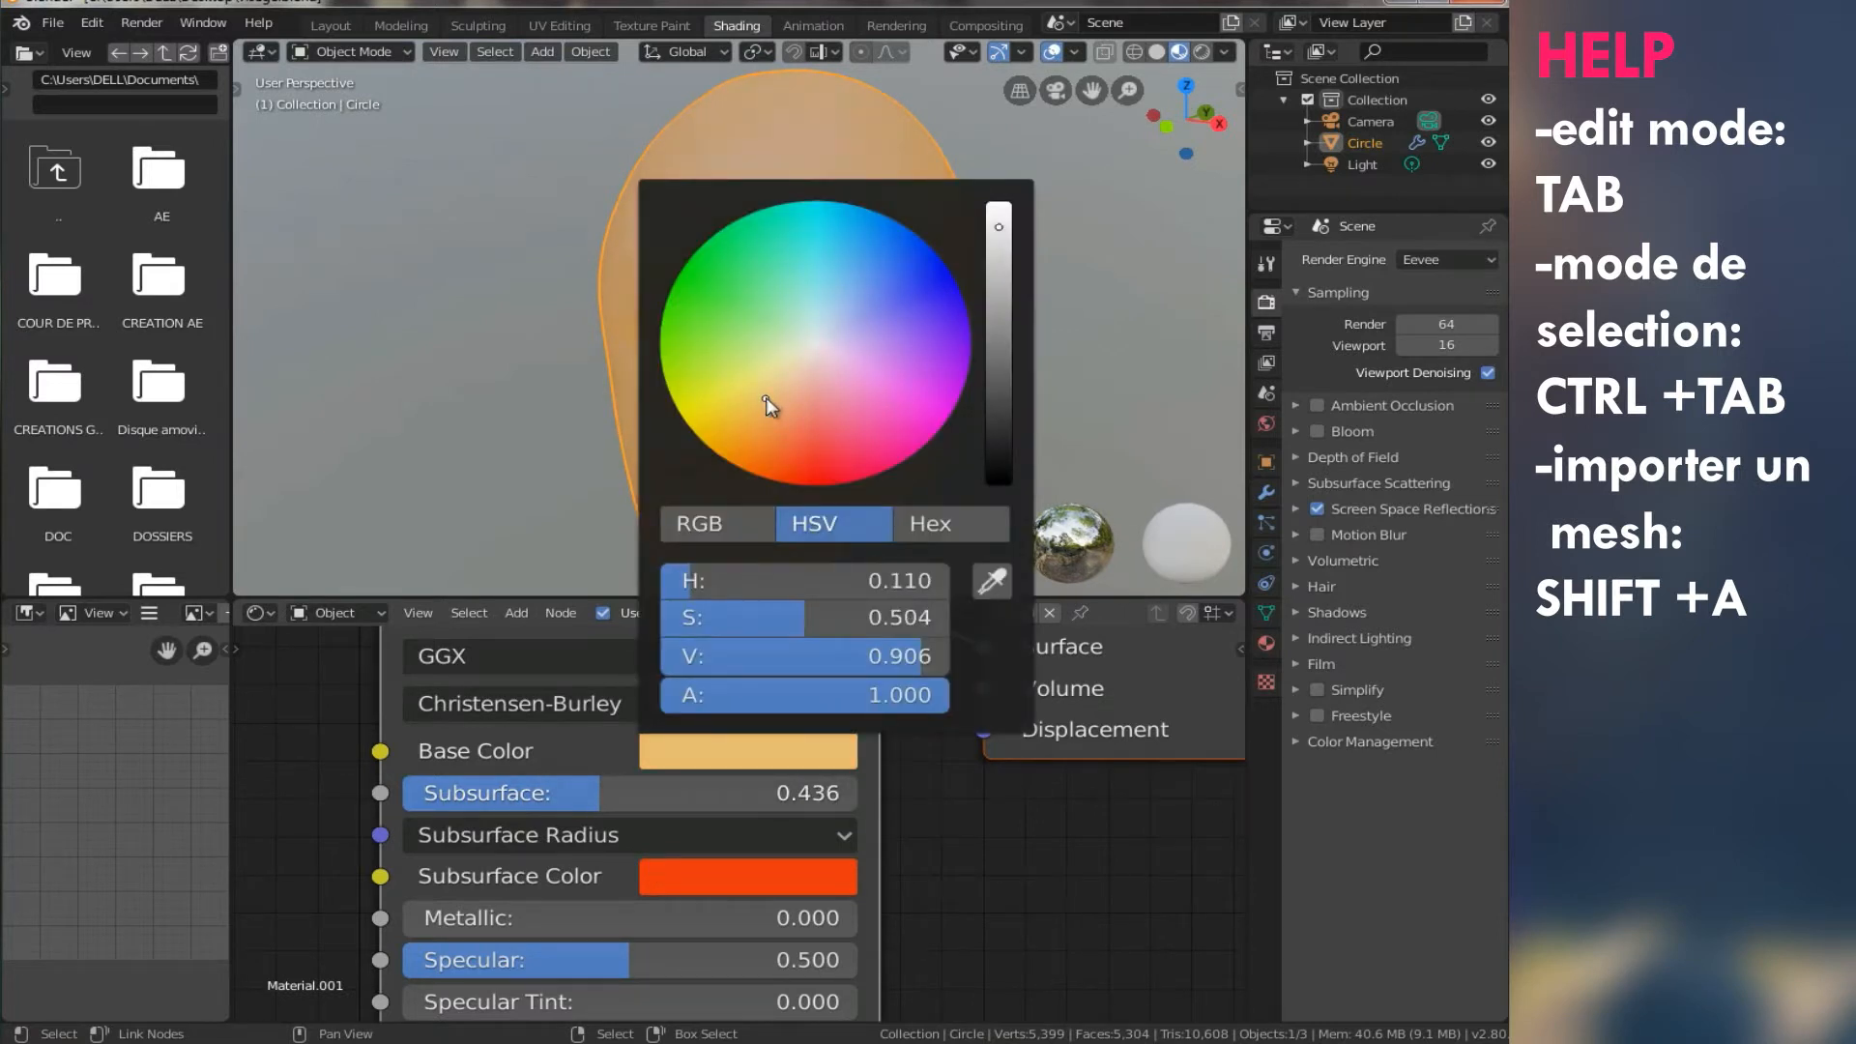
middle_click_drag(509, 412, 615, 317)
middle_click_drag(658, 383, 771, 384)
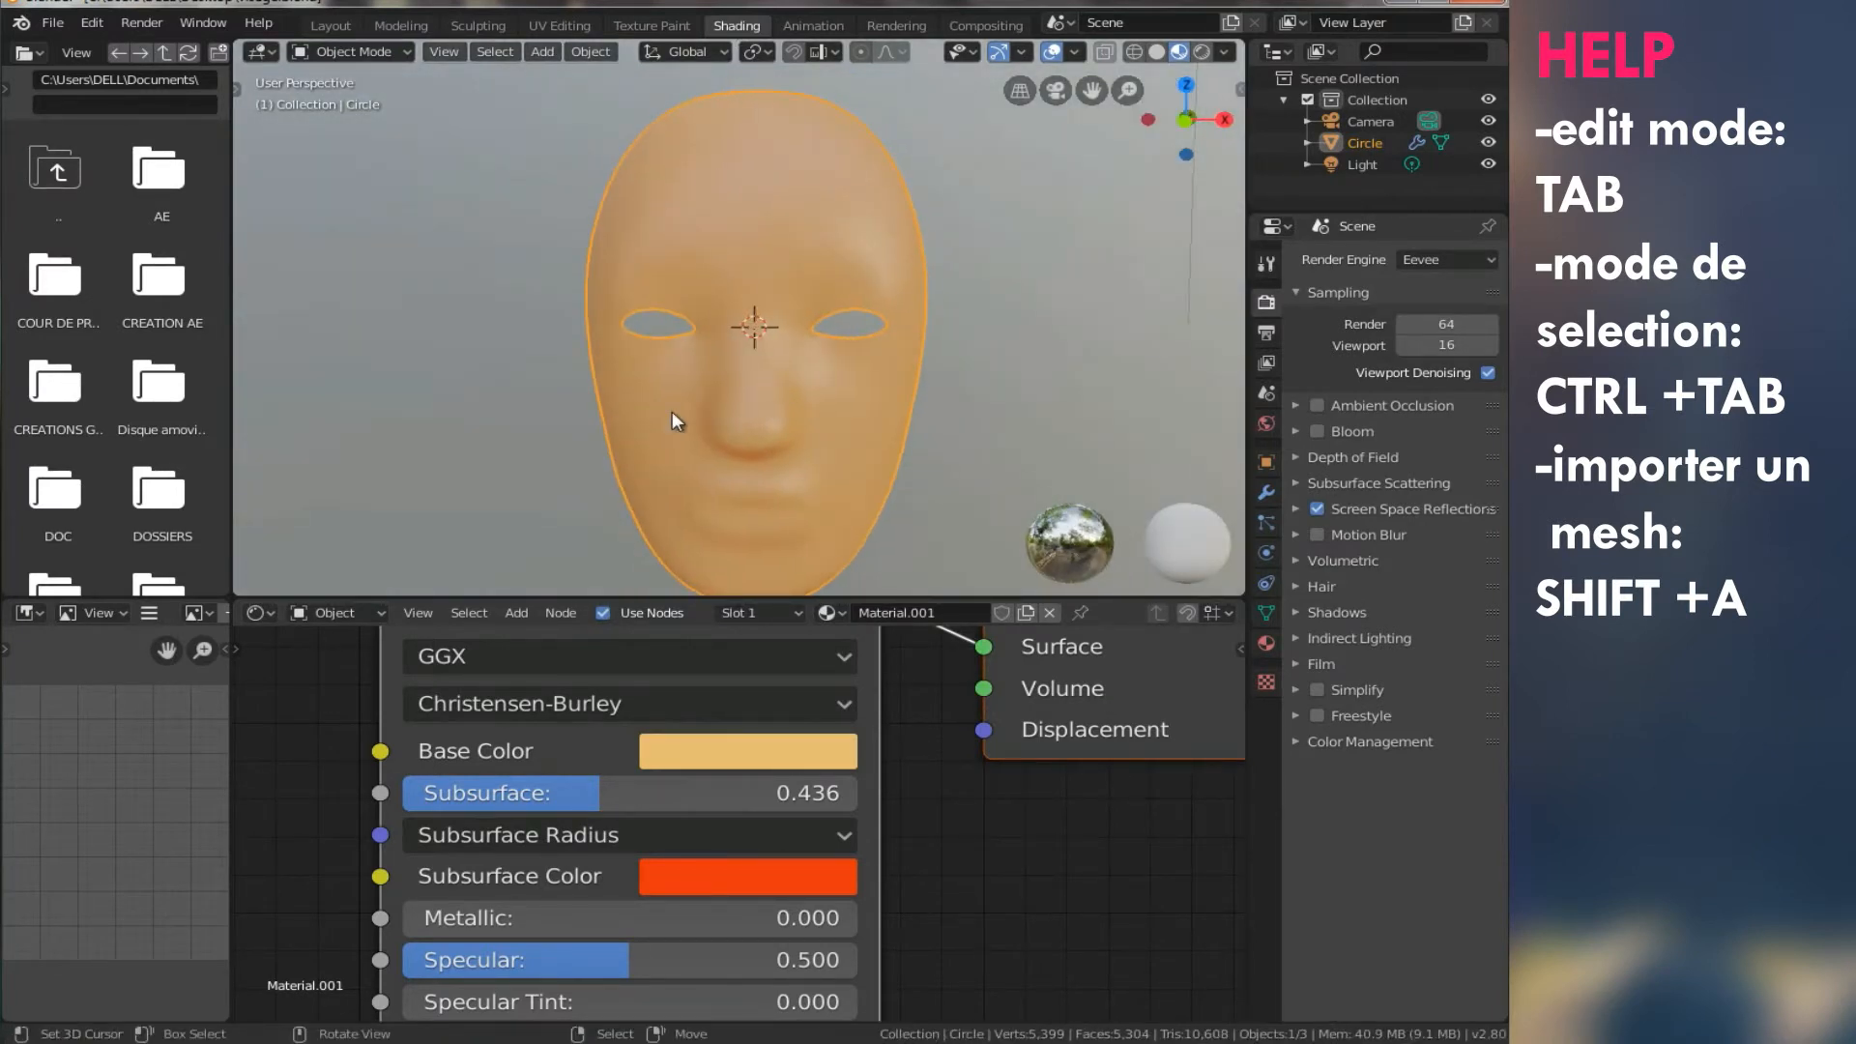
- Switch to the Layout workspace and put the mask mesh in Edit Mode with face selection
left_click(329, 26)
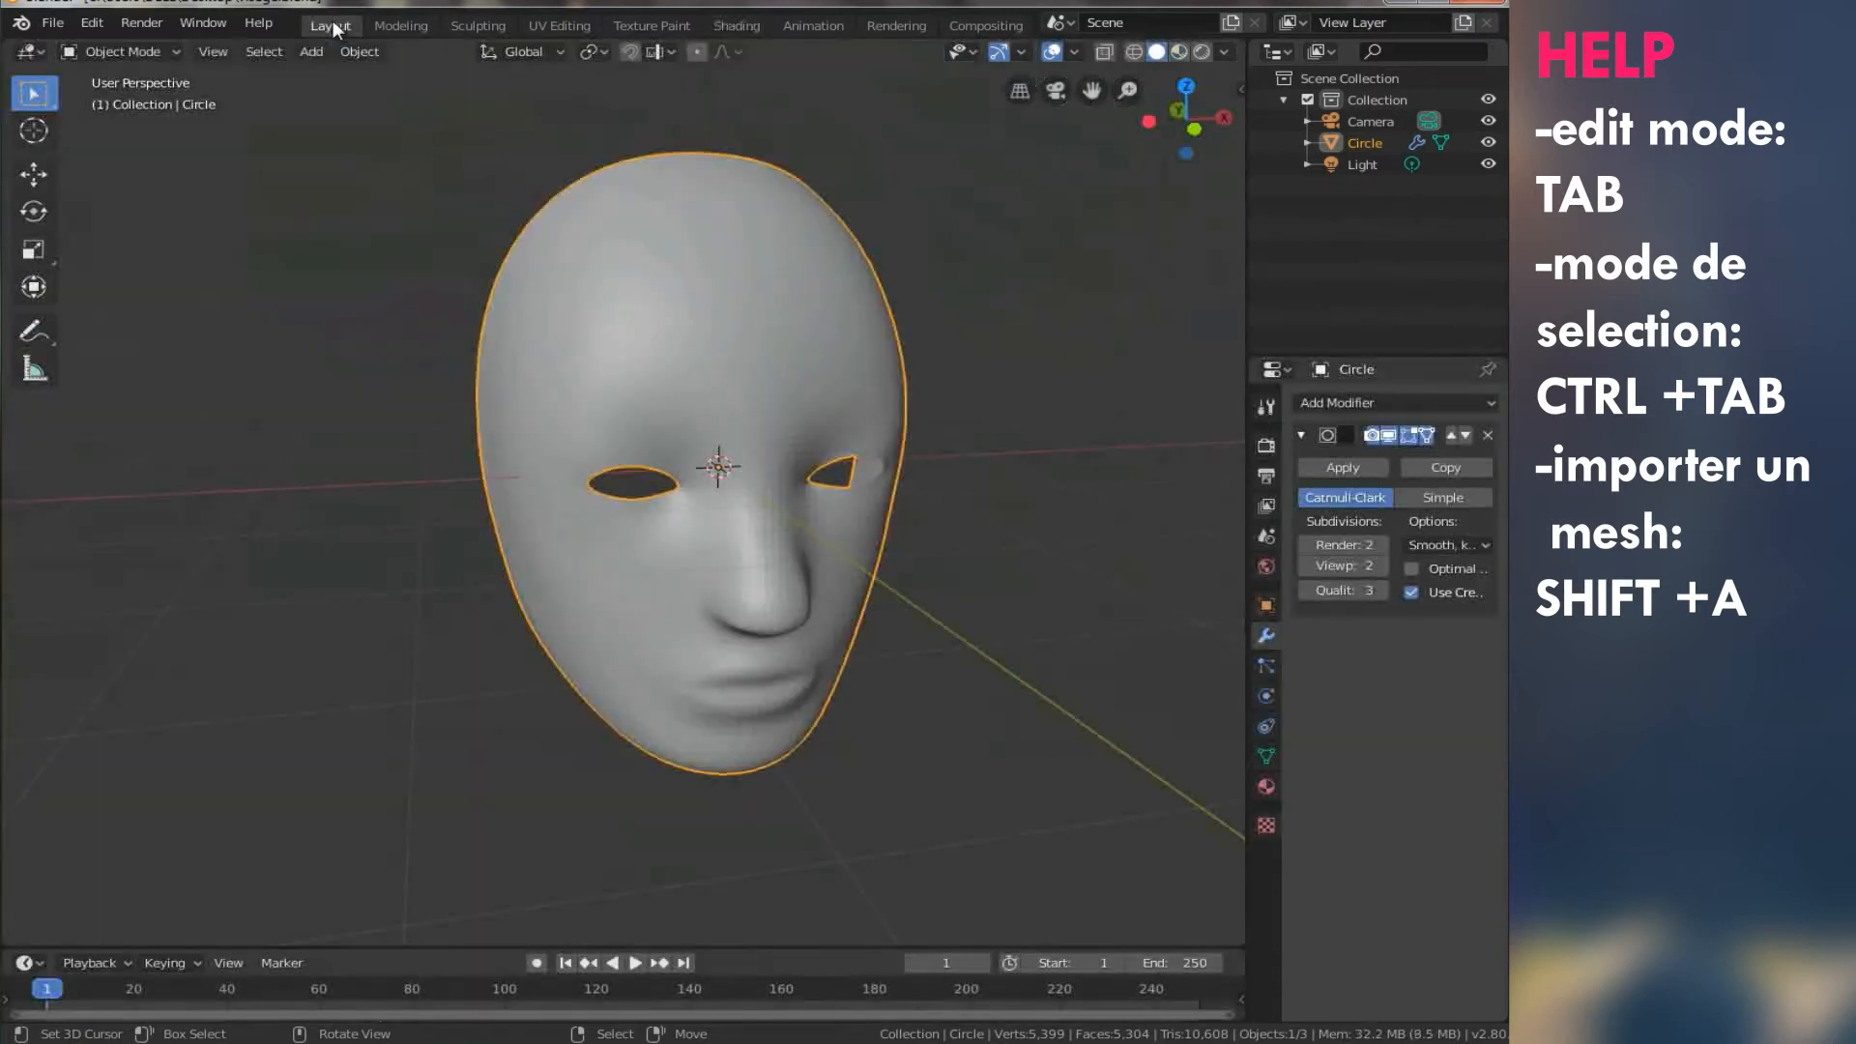
key("Tab")
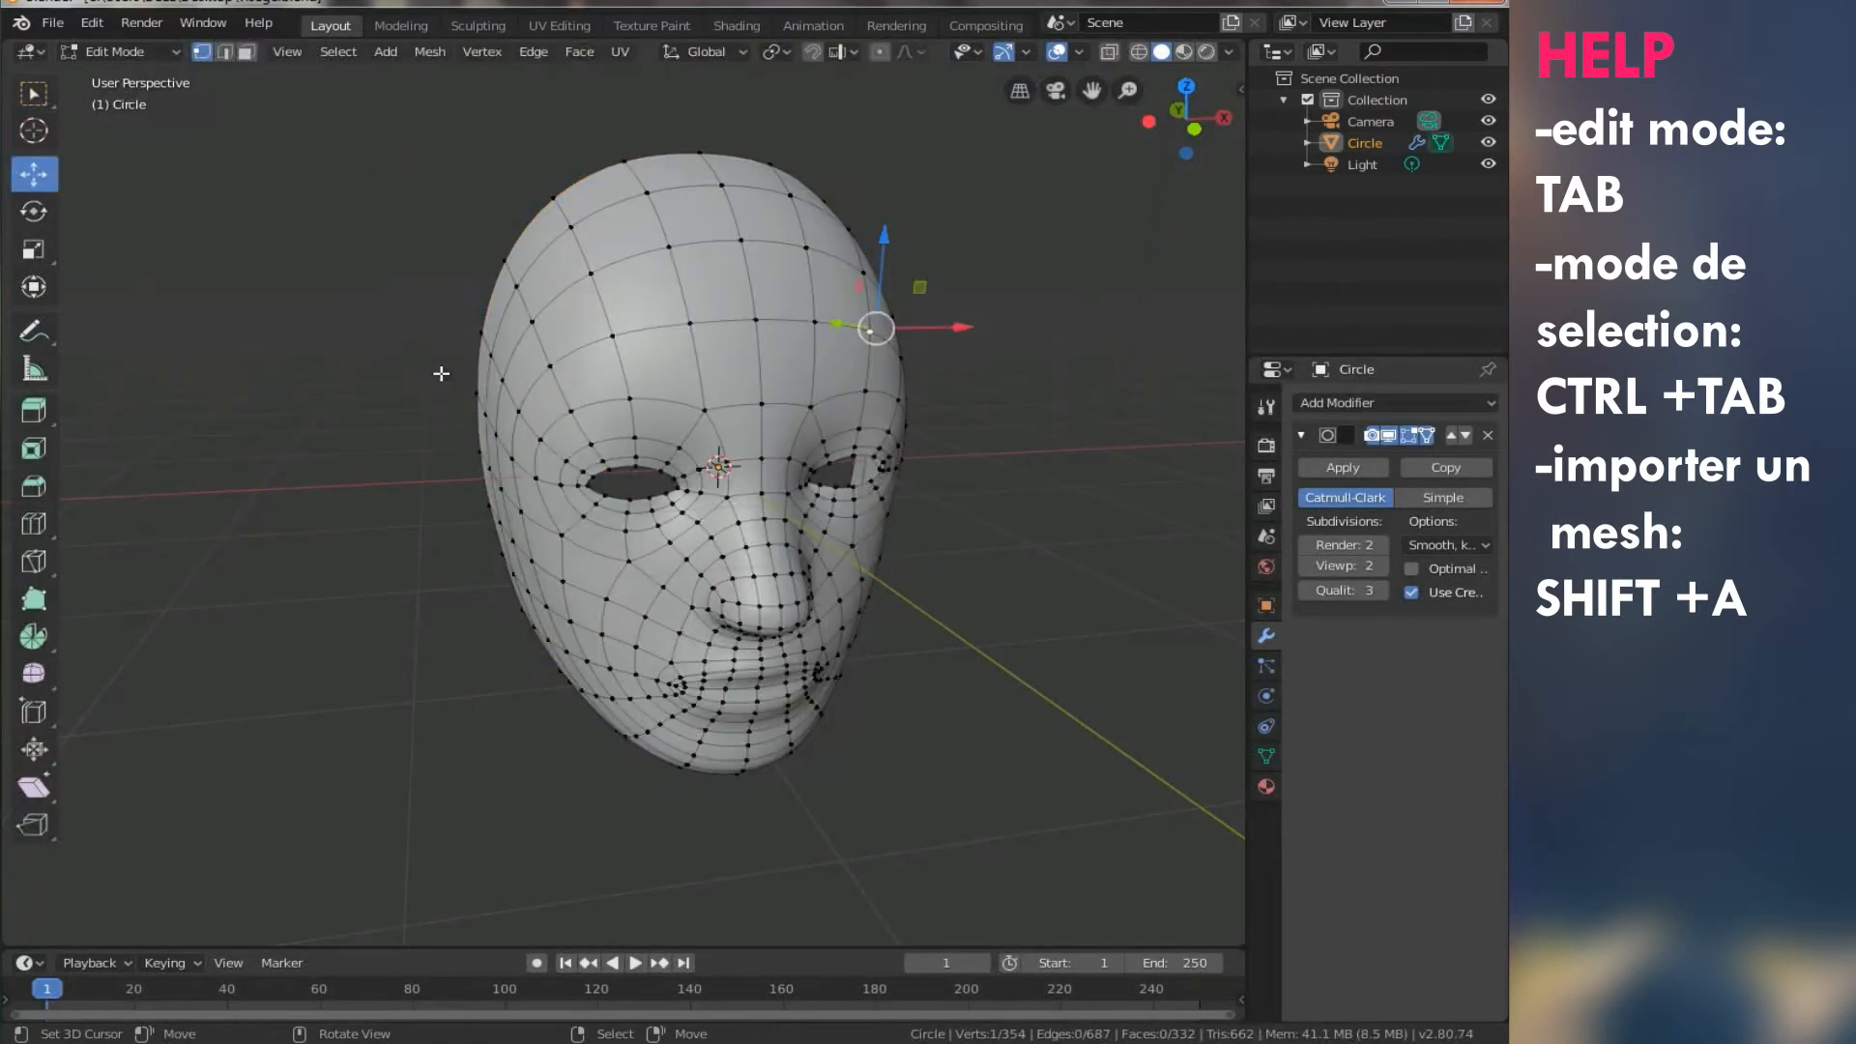
middle_click_drag(441, 373, 749, 567)
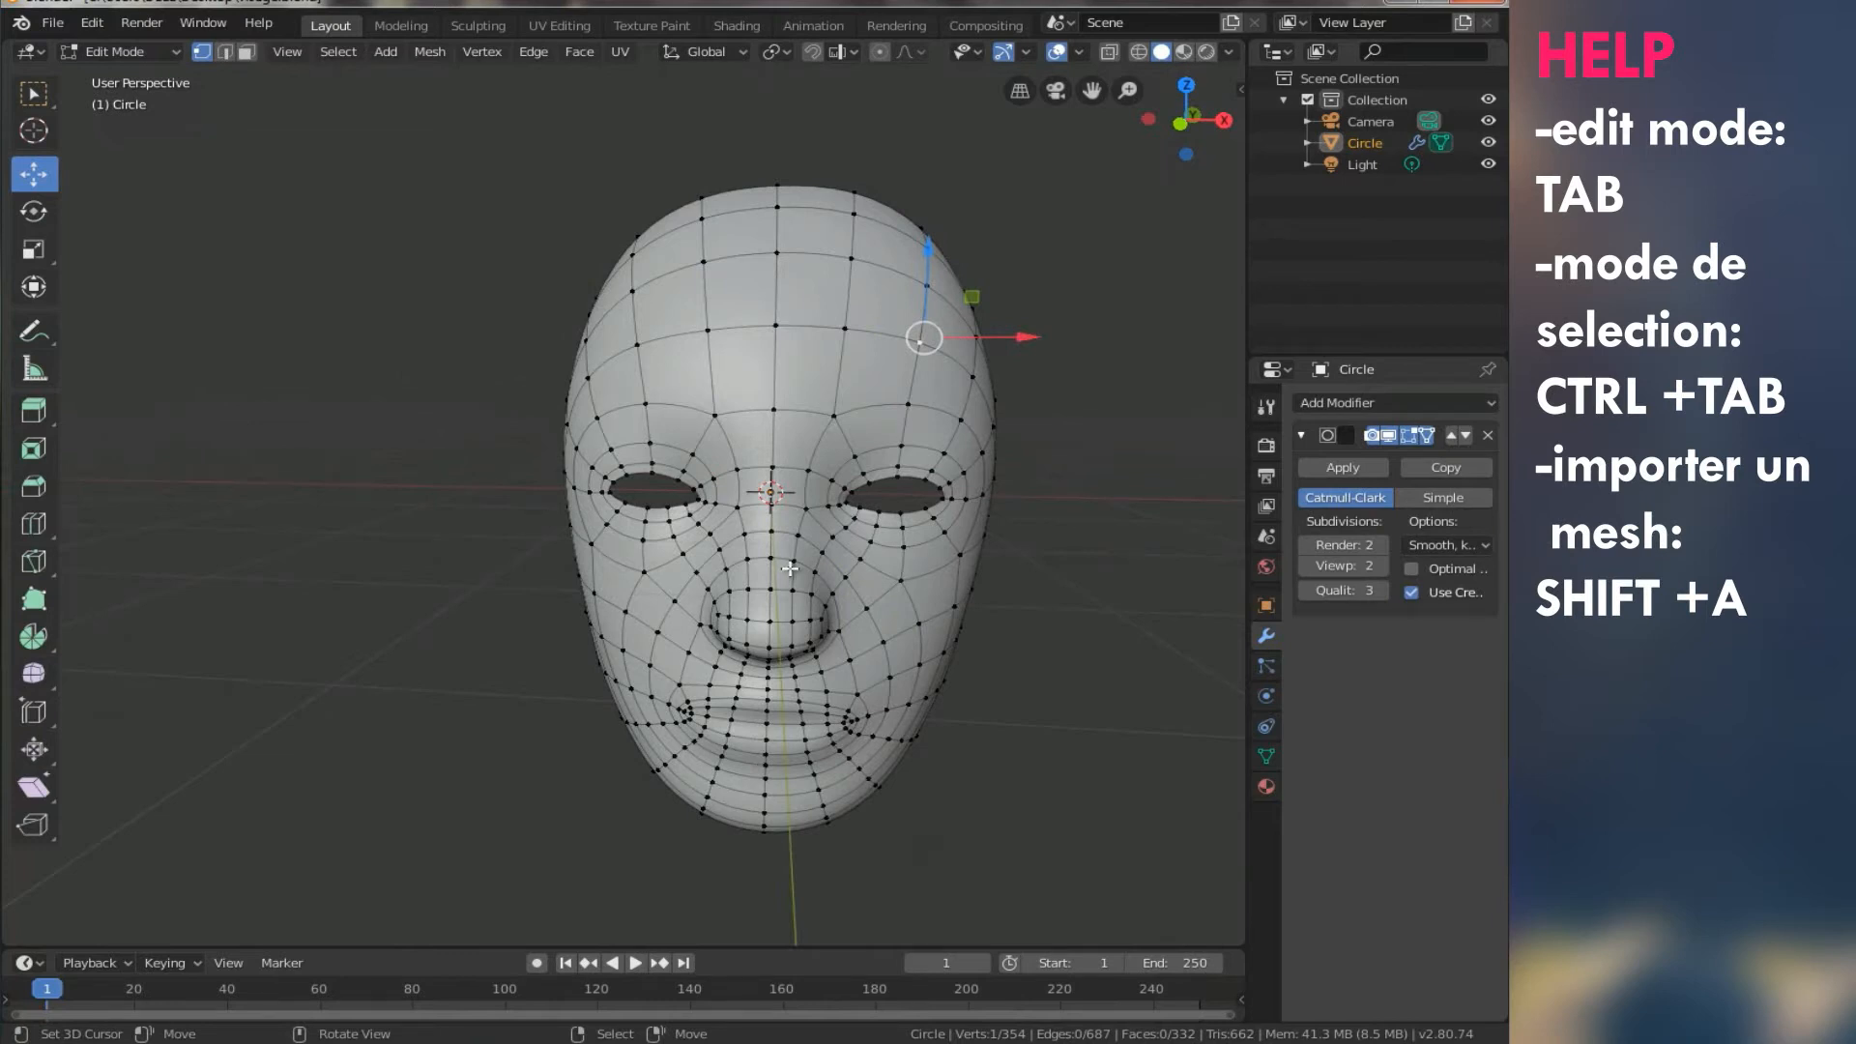
key("ctrl+Tab")
left_click(713, 563)
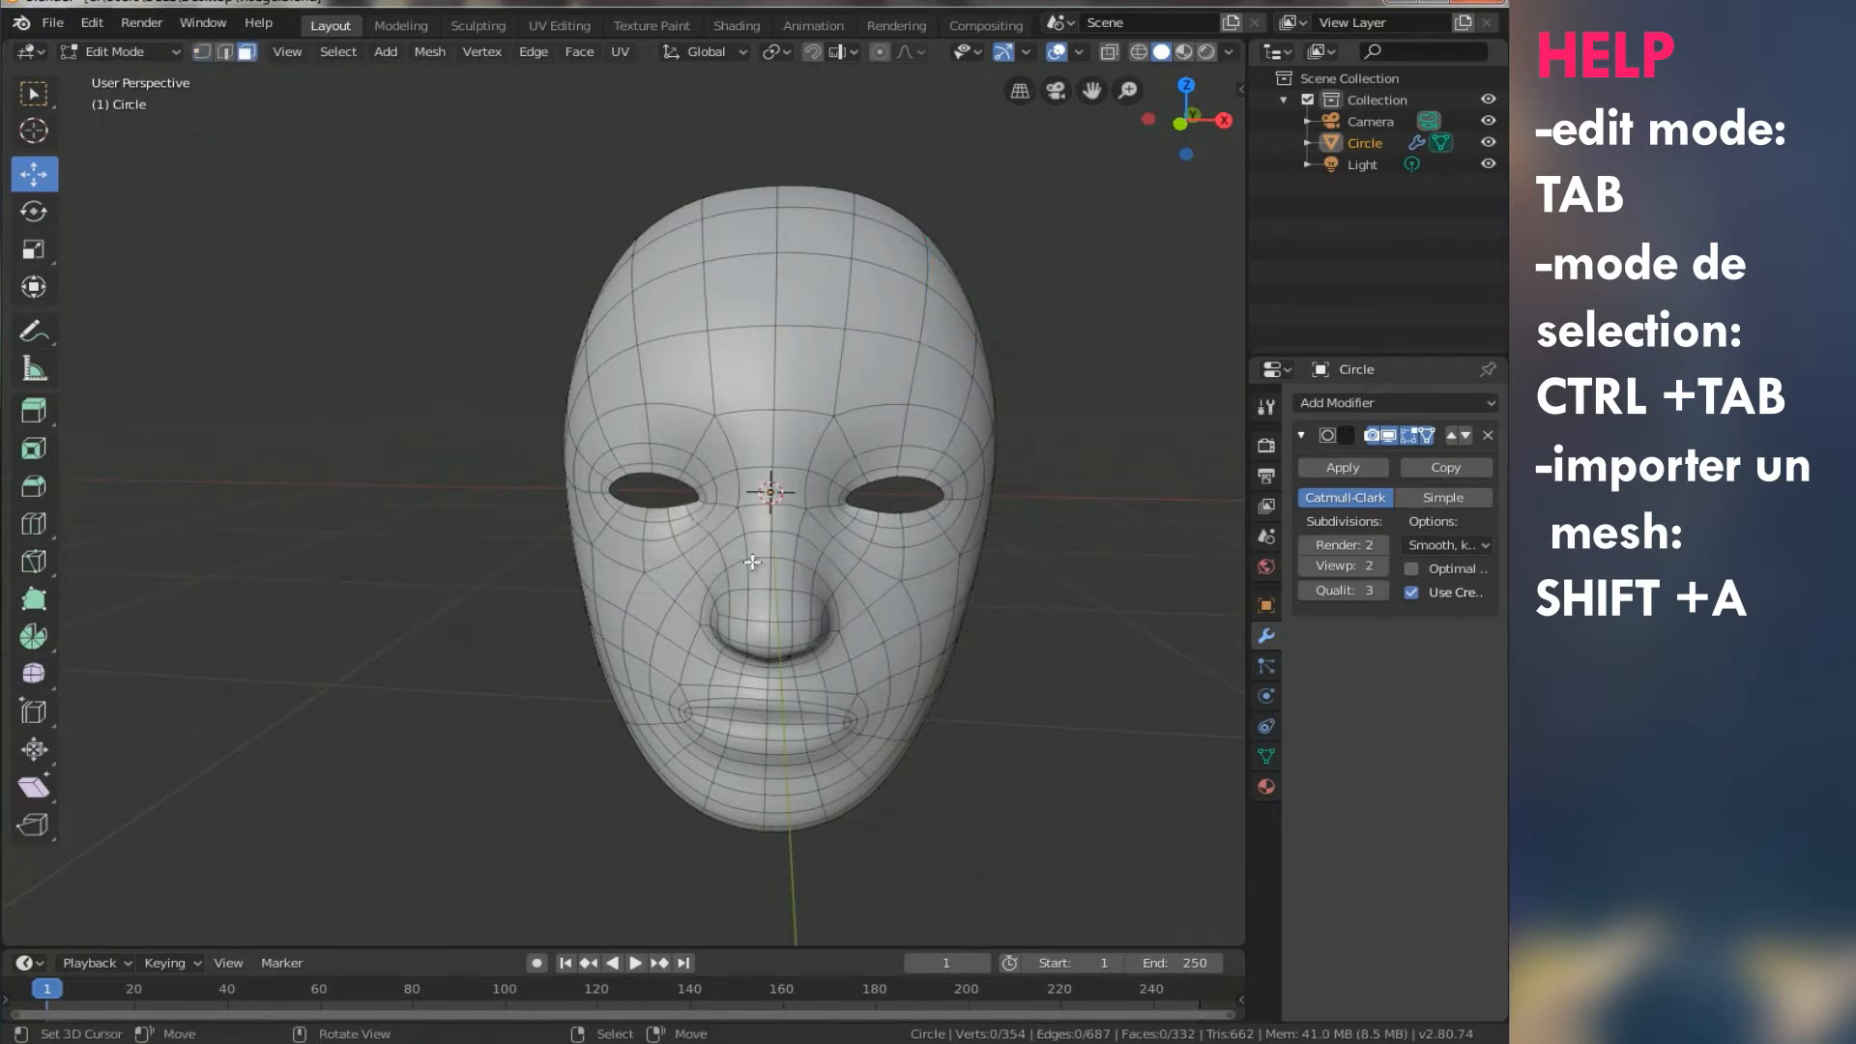
- Select the row of faces along the lower edge of the mask's lower lip, from corner to corner
scroll(816, 476, "up", 4)
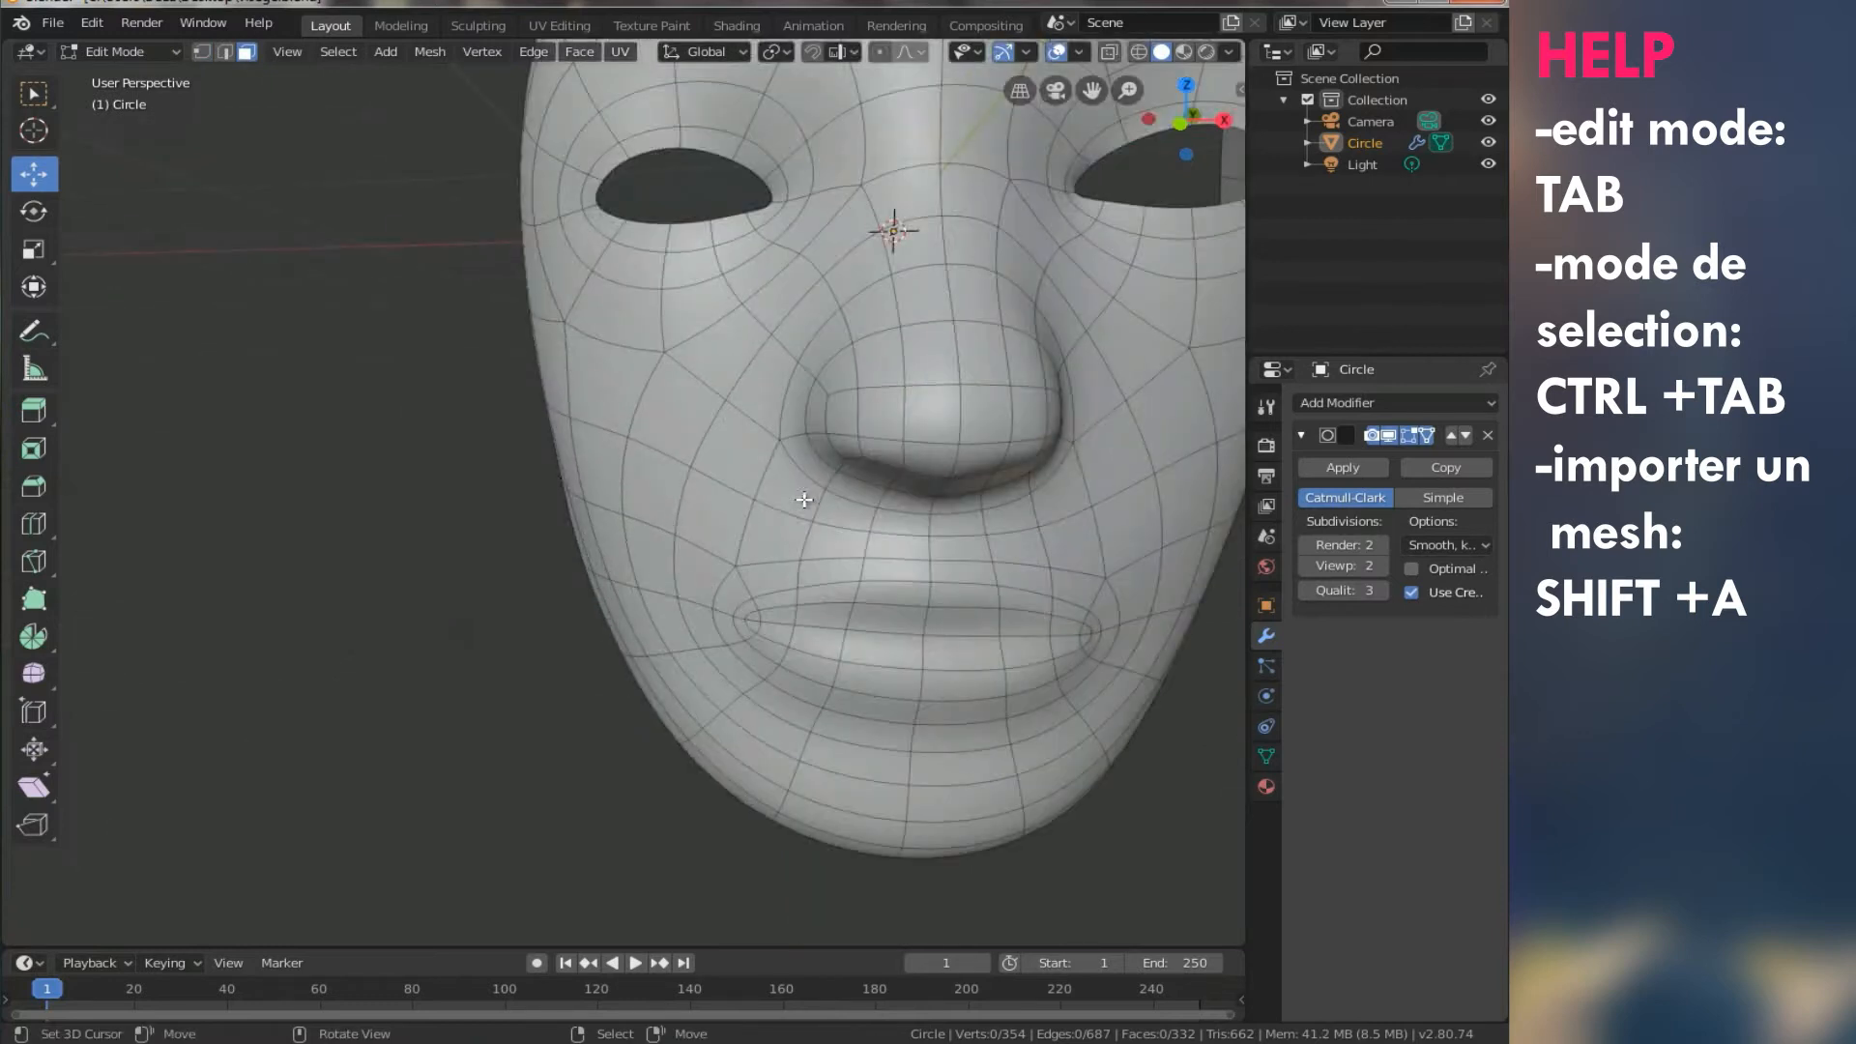
scroll(907, 617, "up", 4, "ctrl")
scroll(812, 541, "down", 3, "shift")
middle_click_drag(795, 535, 787, 526)
middle_click_drag(686, 611, 737, 580)
left_click(645, 607)
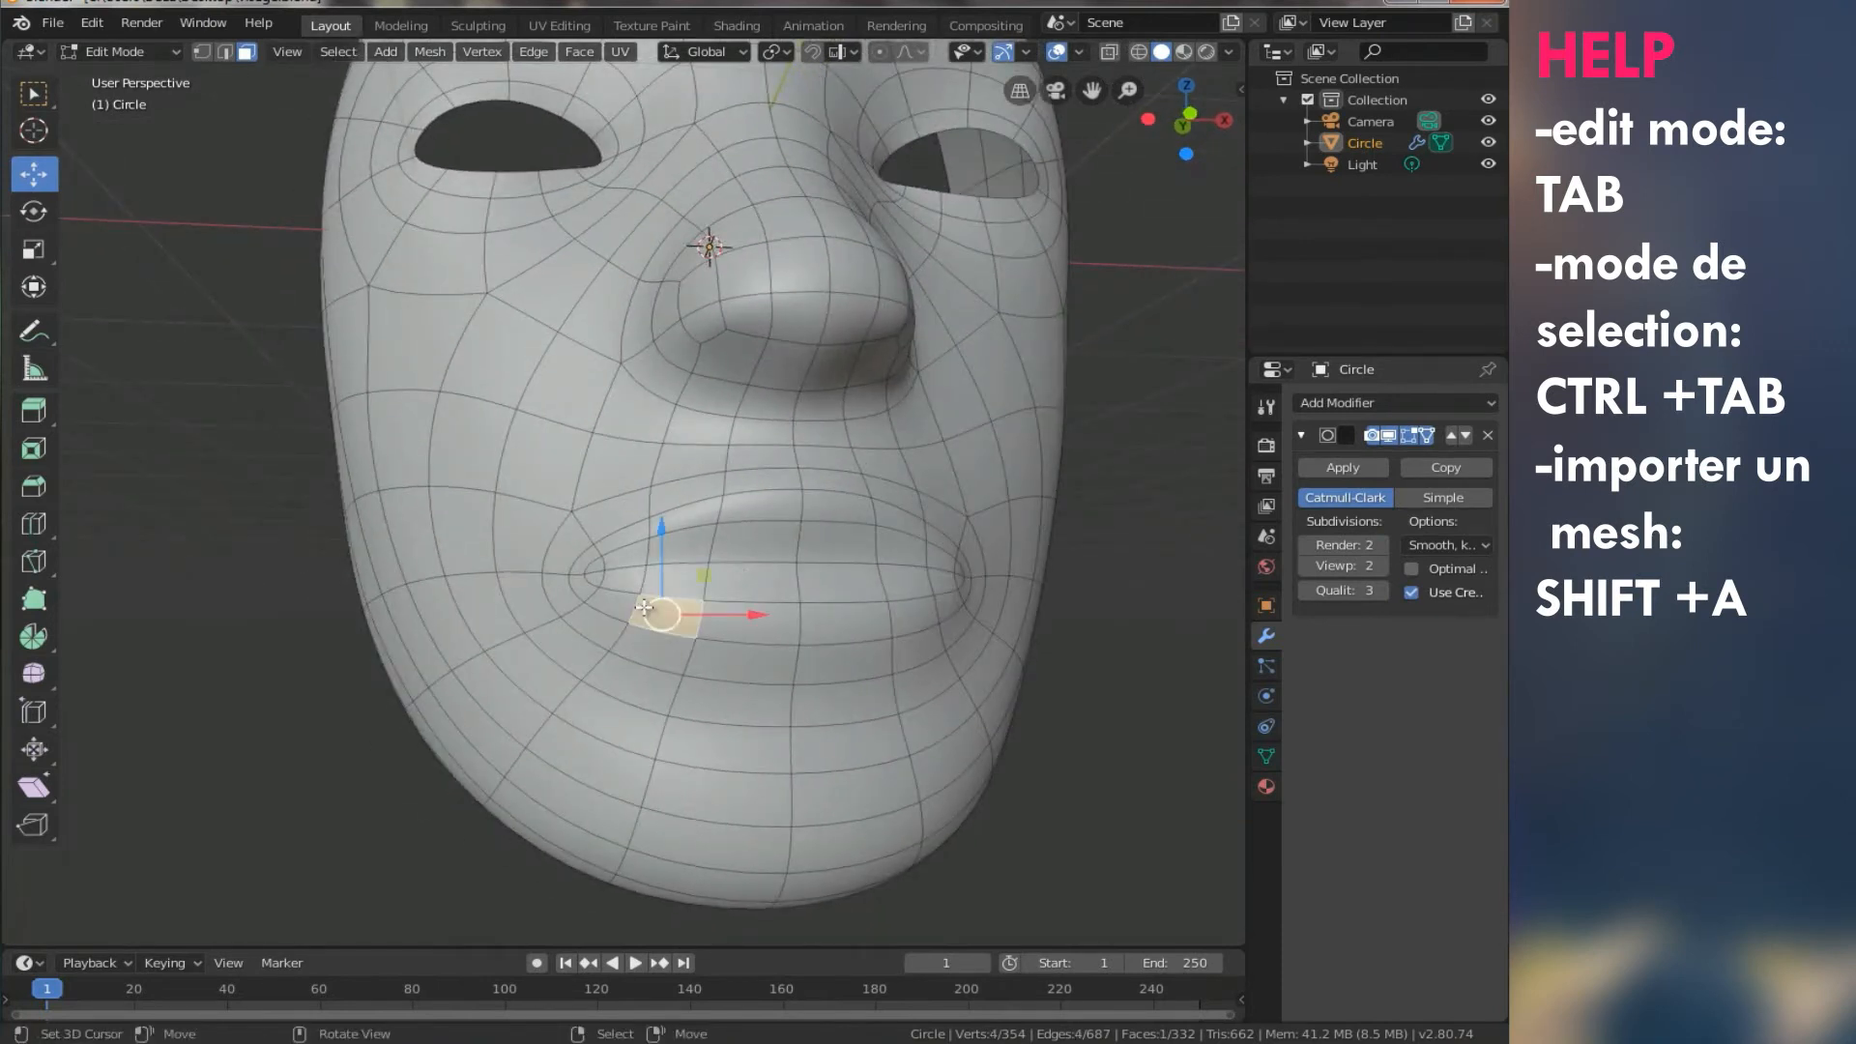
left_click(606, 601)
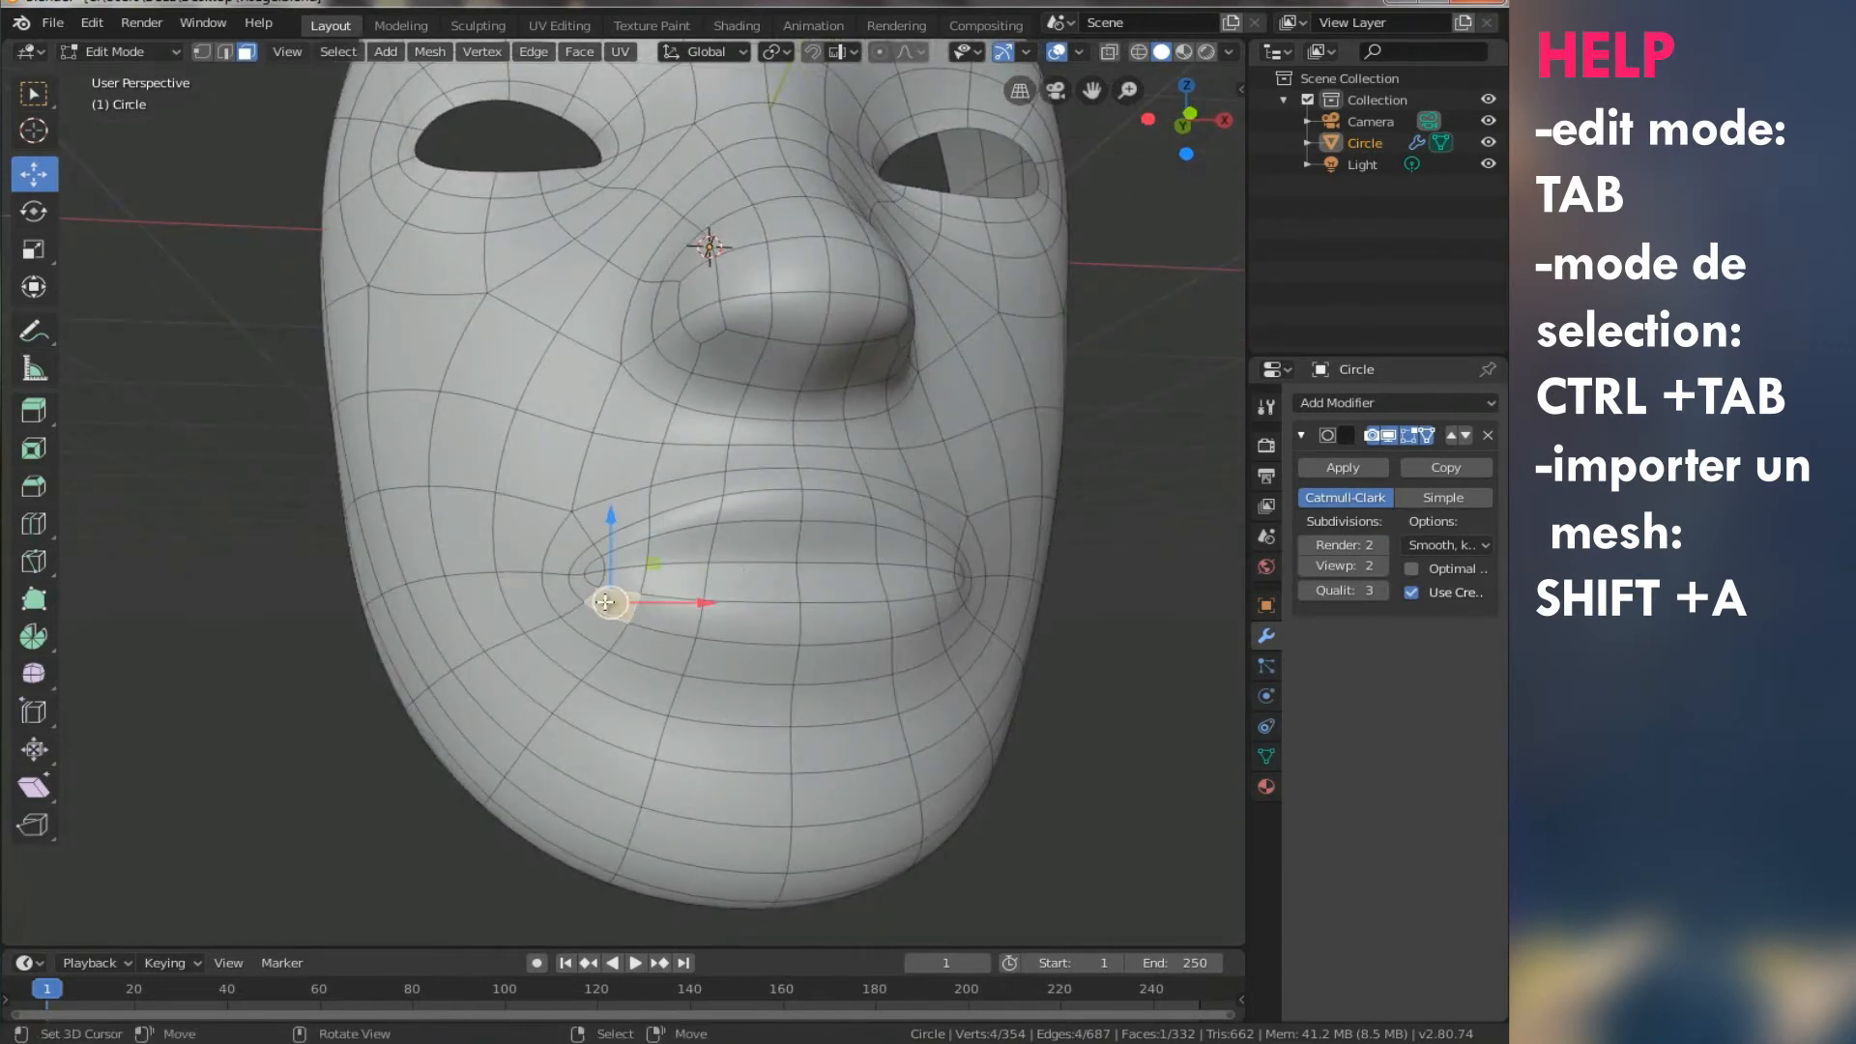
left_click(673, 617, "shift")
left_click(774, 623, "shift")
left_click(851, 619, "shift")
left_click(904, 615, "shift")
mouse_move(904, 615)
middle_mouse_down()
mouse_move(876, 612)
mouse_move(928, 609)
middle_mouse_up()
left_click(995, 600, "shift")
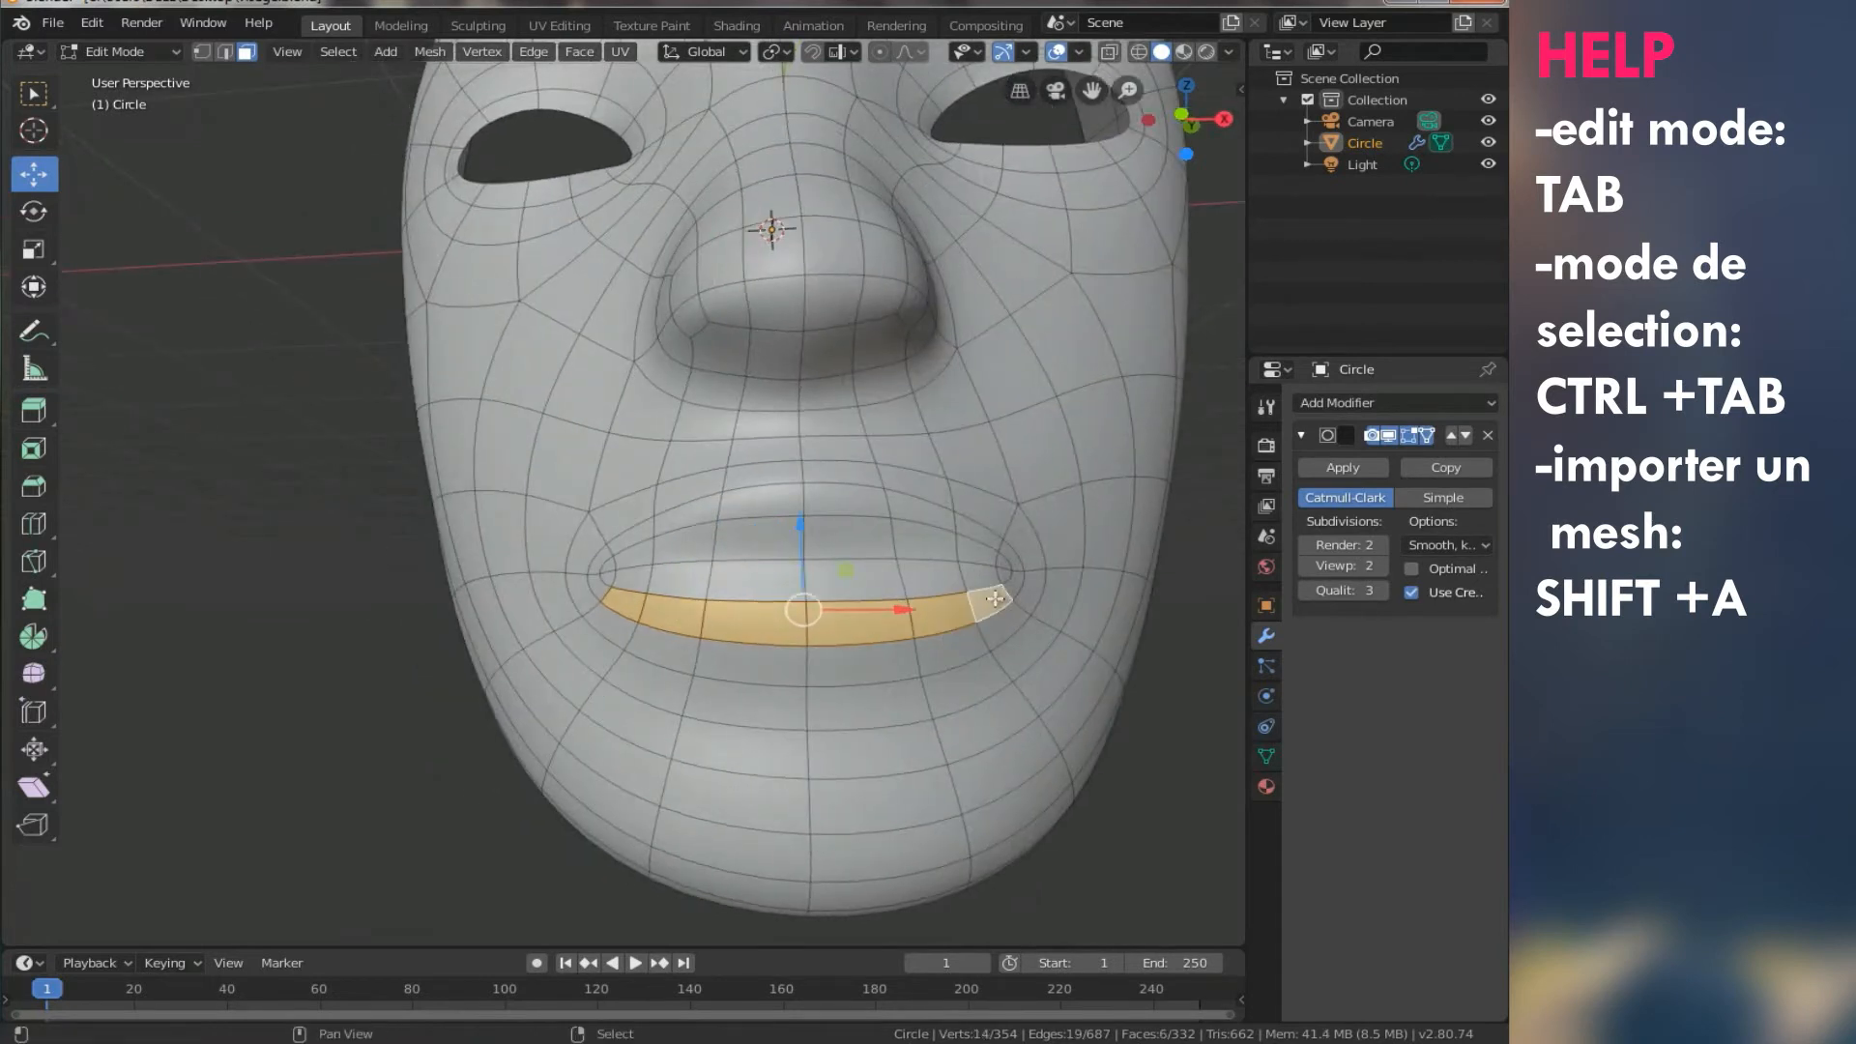
- Add the two middle rows of lip faces and the faces around one mouth corner to the selection
left_click(1007, 580, "shift")
left_click(996, 549, "shift")
left_click(924, 515, "shift")
left_click(967, 530, "shift")
left_click(988, 549, "shift")
left_click(978, 578, "shift")
left_click(937, 576, "shift")
left_click(917, 543, "shift")
left_click(847, 578, "shift")
left_click(835, 544, "shift")
left_click(767, 575, "shift")
left_click(757, 539, "shift")
left_click(680, 544, "shift")
left_click(676, 578, "shift")
left_click(634, 566, "shift")
left_click(638, 547, "shift")
- Add the remaining upper-lip edge faces and the small faces at both mouth corners to the selection
left_click(760, 503, "shift")
left_click(846, 500, "shift")
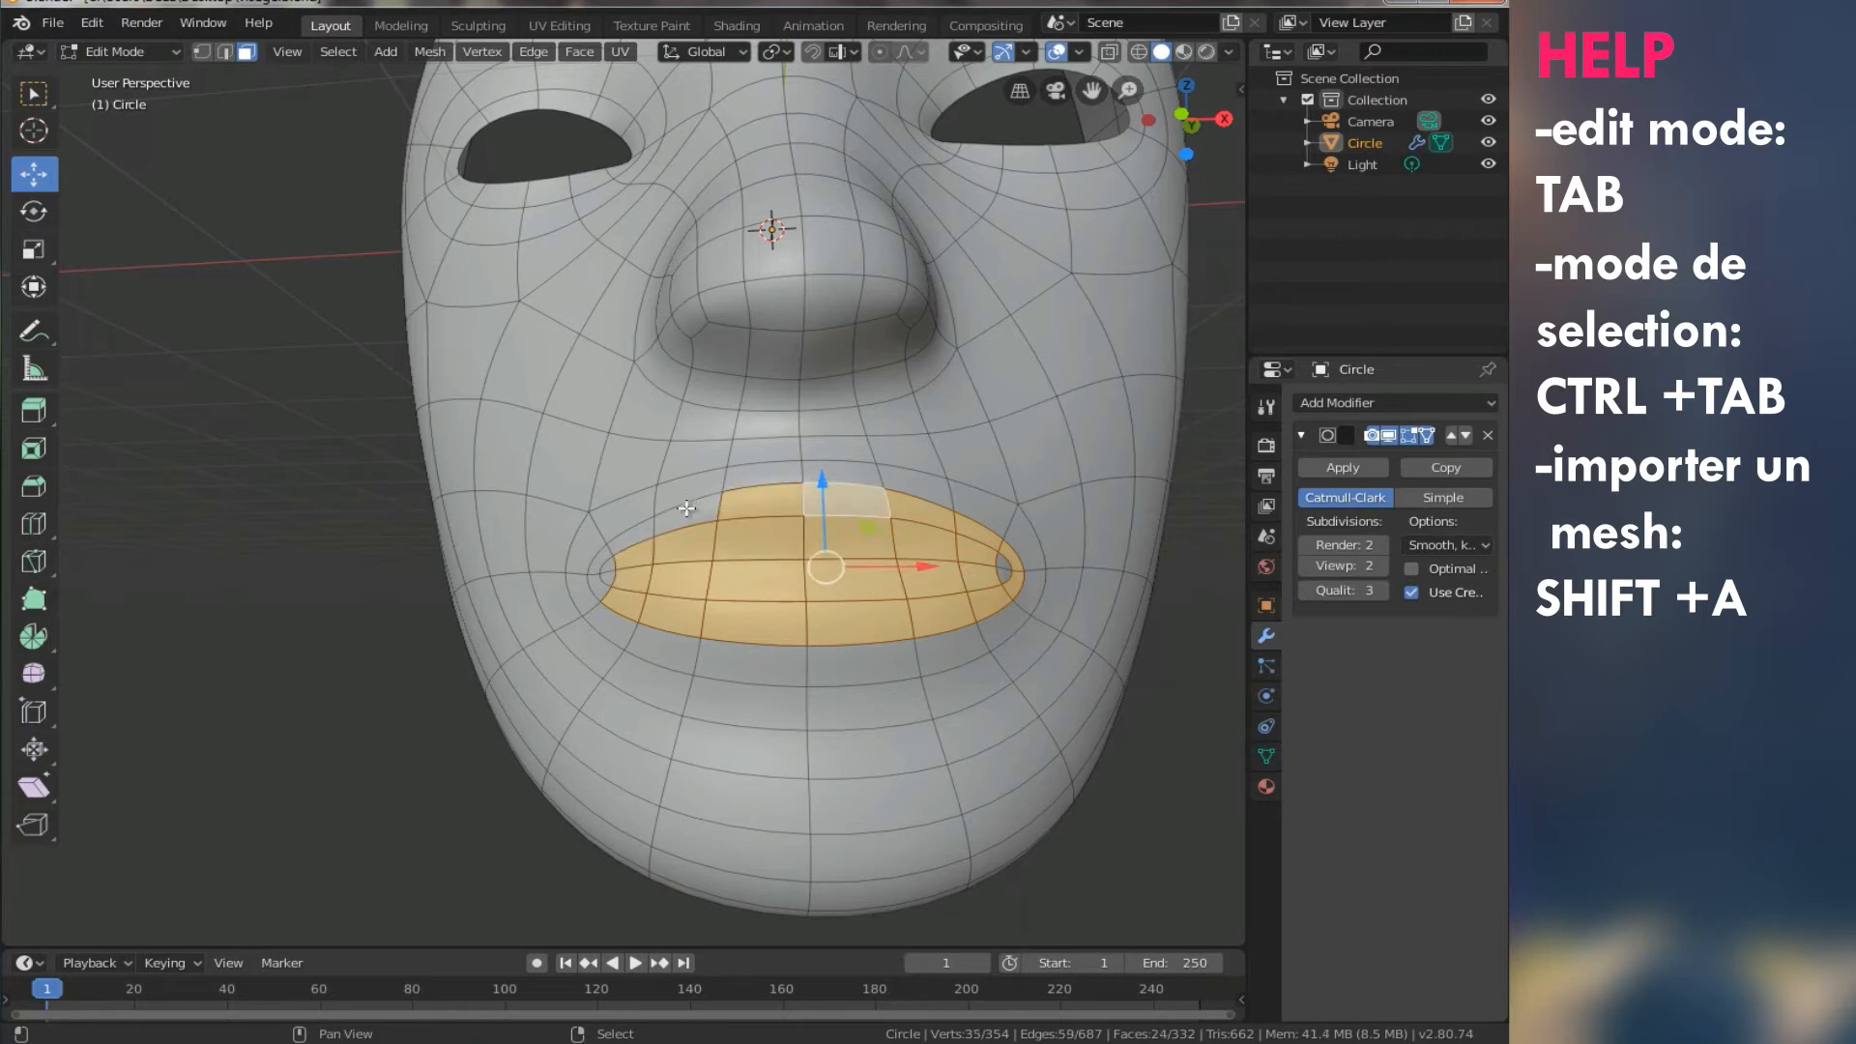
left_click(689, 511, "shift")
left_click(646, 530, "shift")
left_click(619, 549, "shift")
left_click(606, 577, "shift")
left_click(601, 583, "shift")
left_click(997, 564, "shift")
left_click(1003, 569, "shift")
left_click(1004, 571, "shift")
scroll(759, 437, "down", 1)
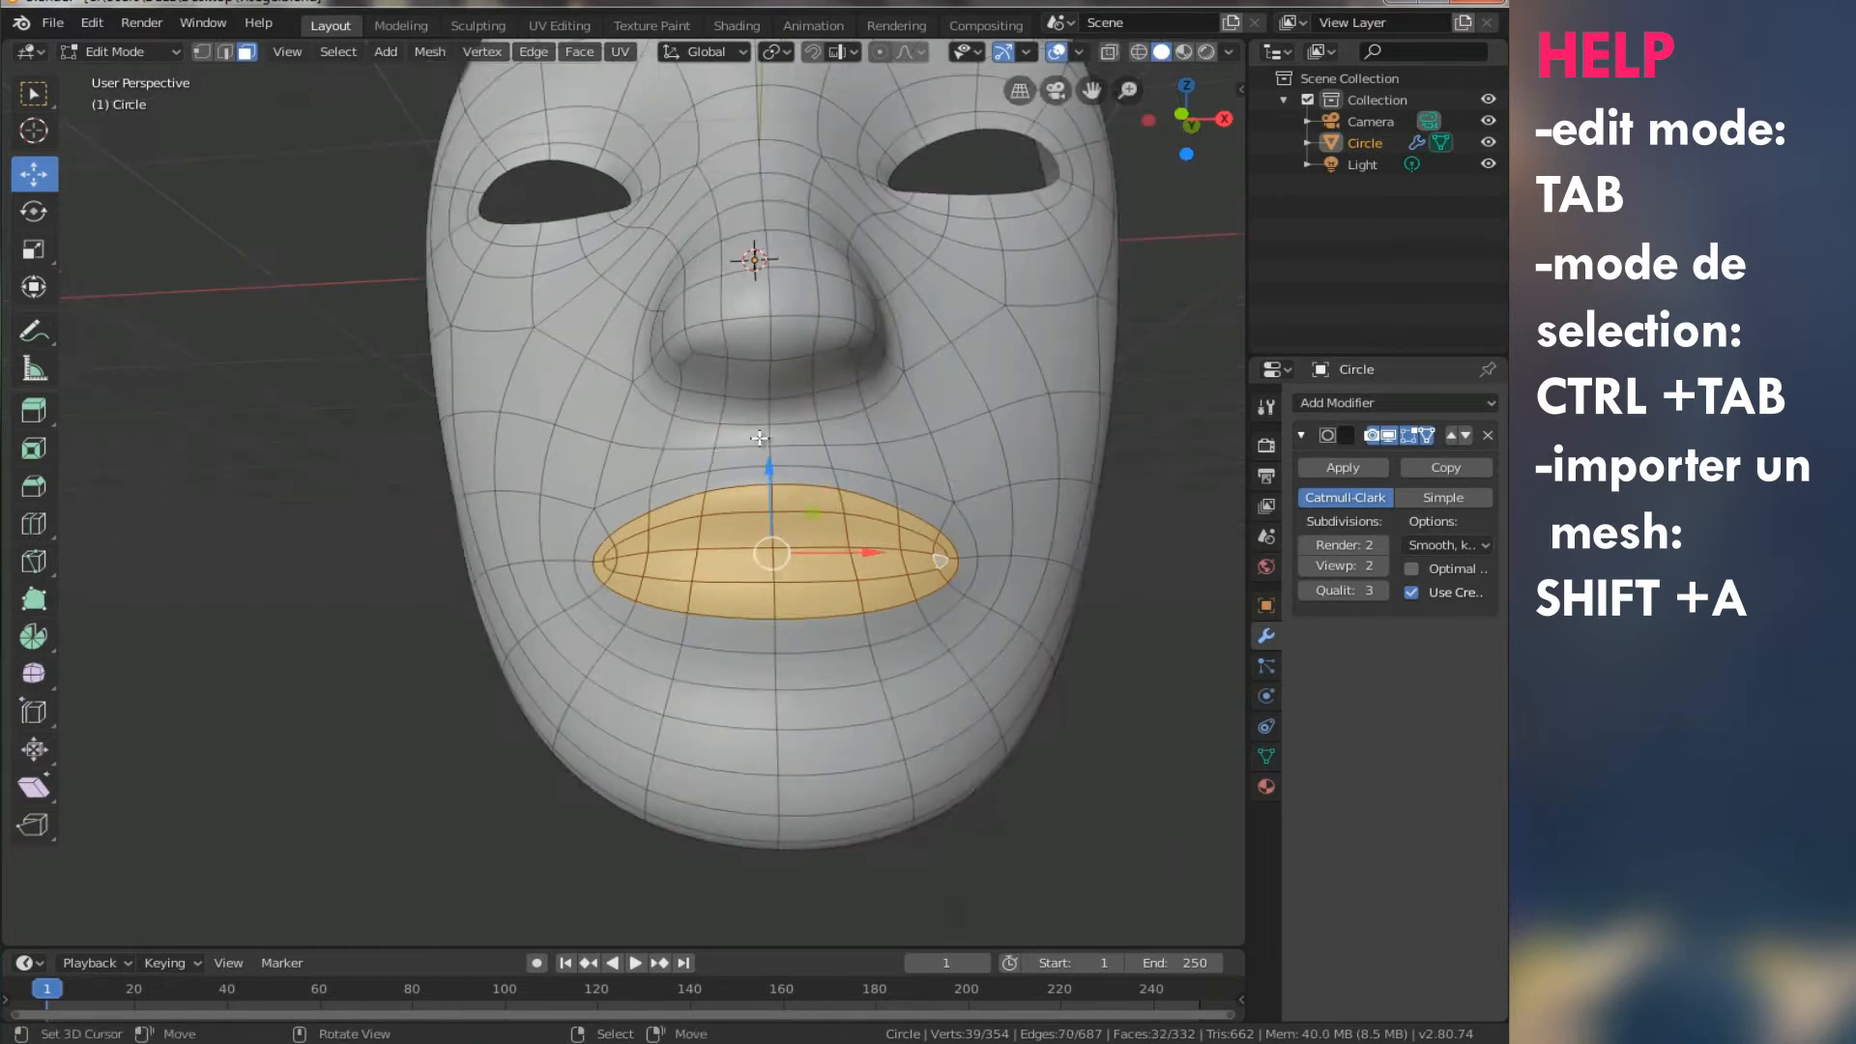
- Add a second material slot with a new red material (H 0.003, S 1.000, V 0.906) and assign it to the selected lip faces
left_click(1268, 786)
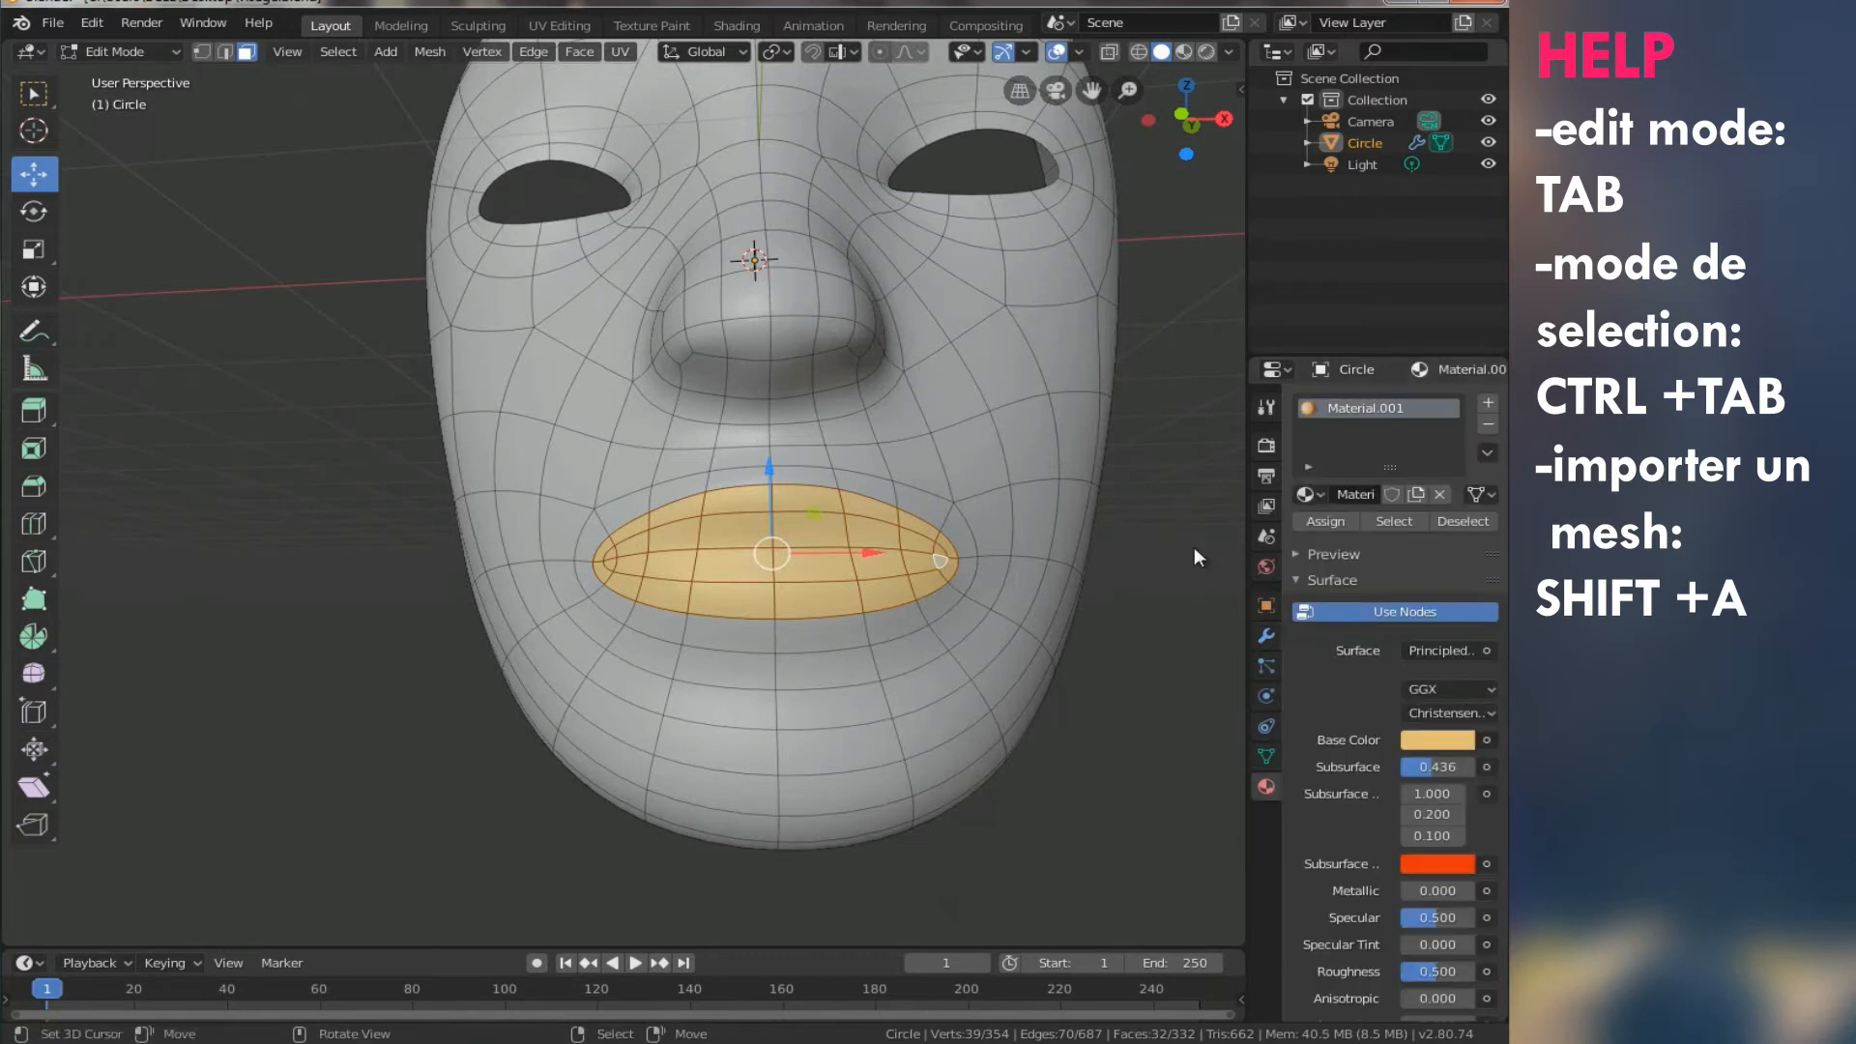
left_click(1487, 405)
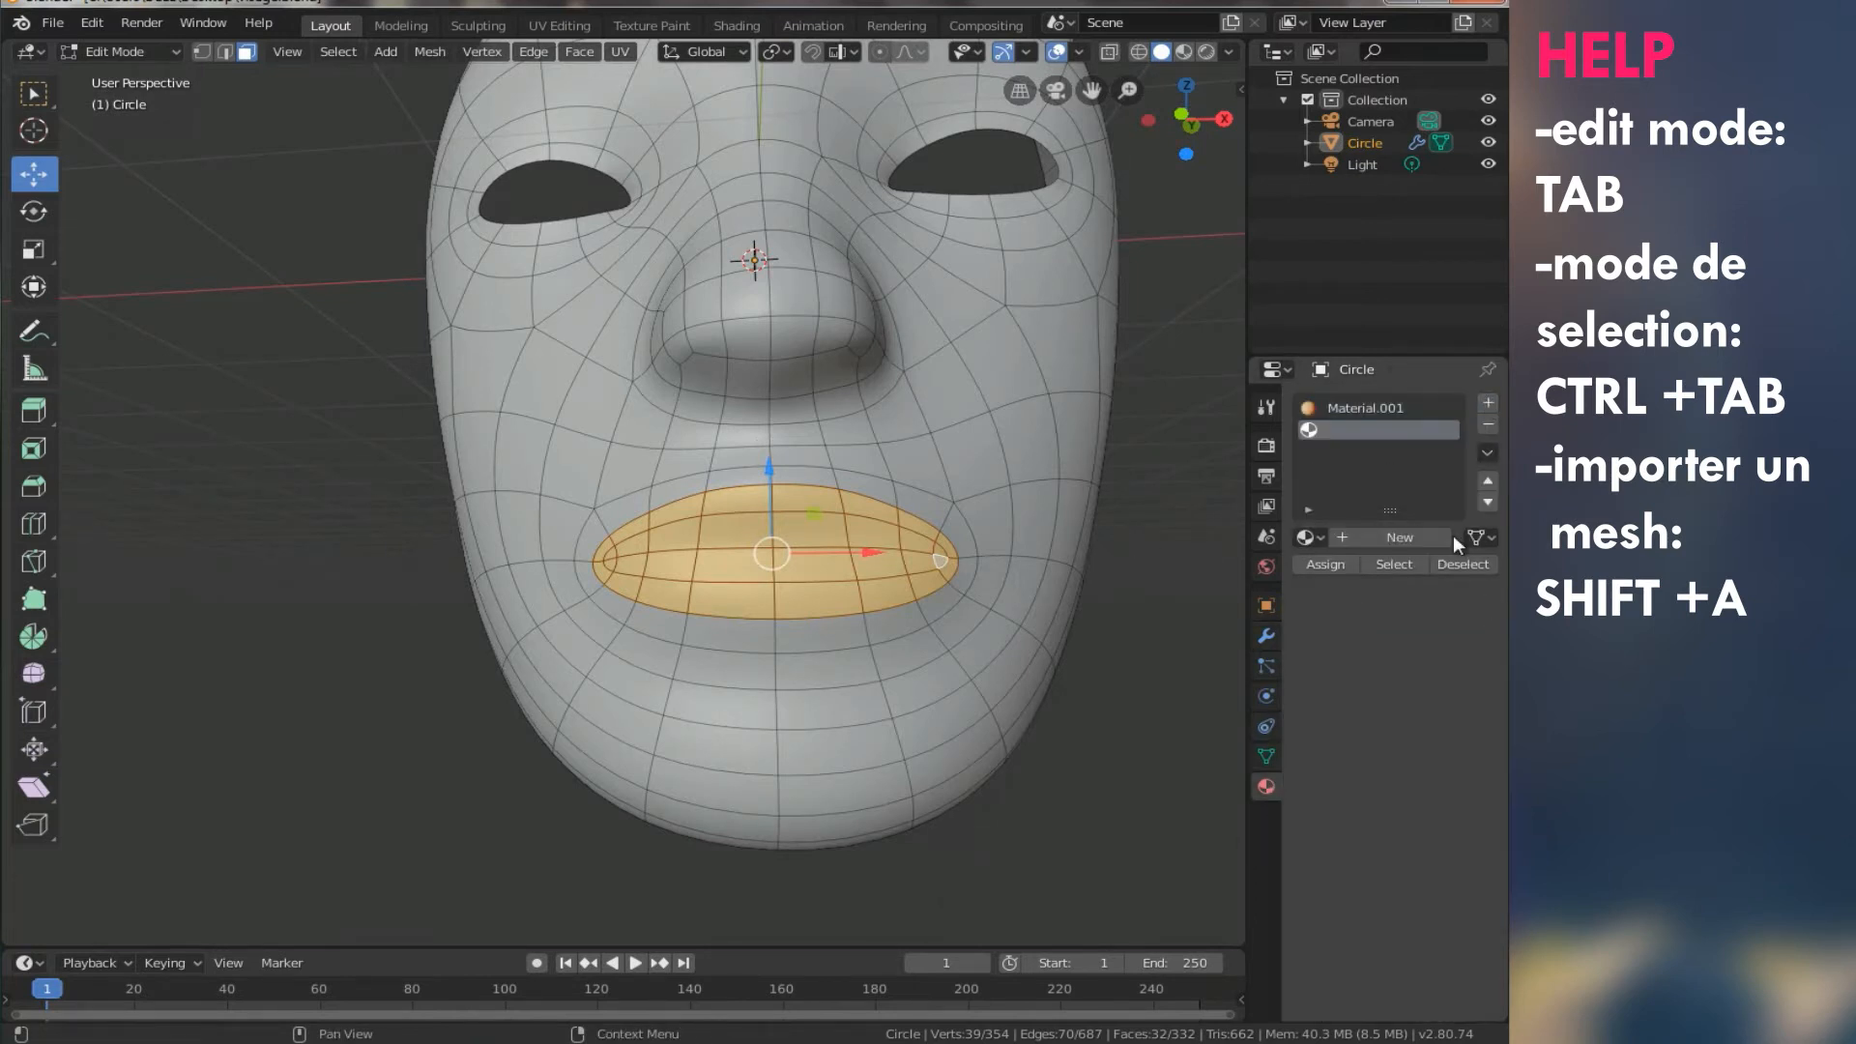
left_click(1400, 538)
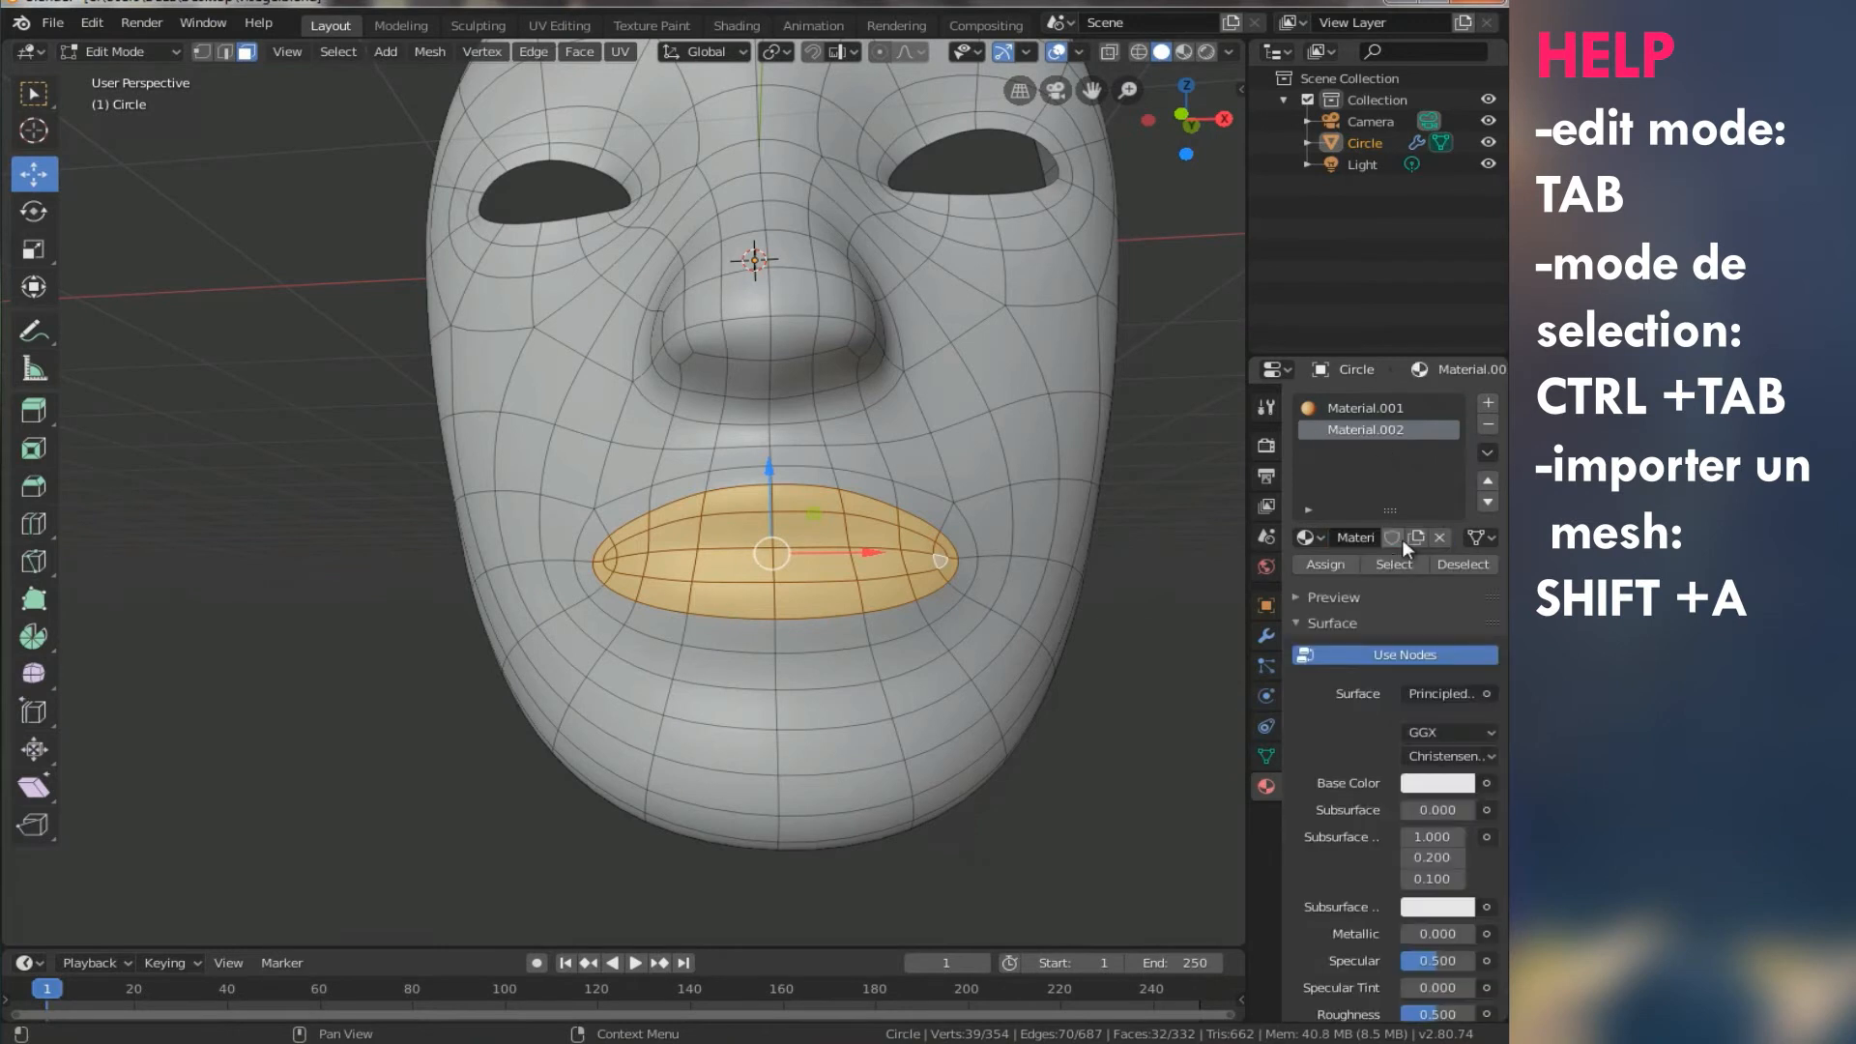
left_click(1433, 786)
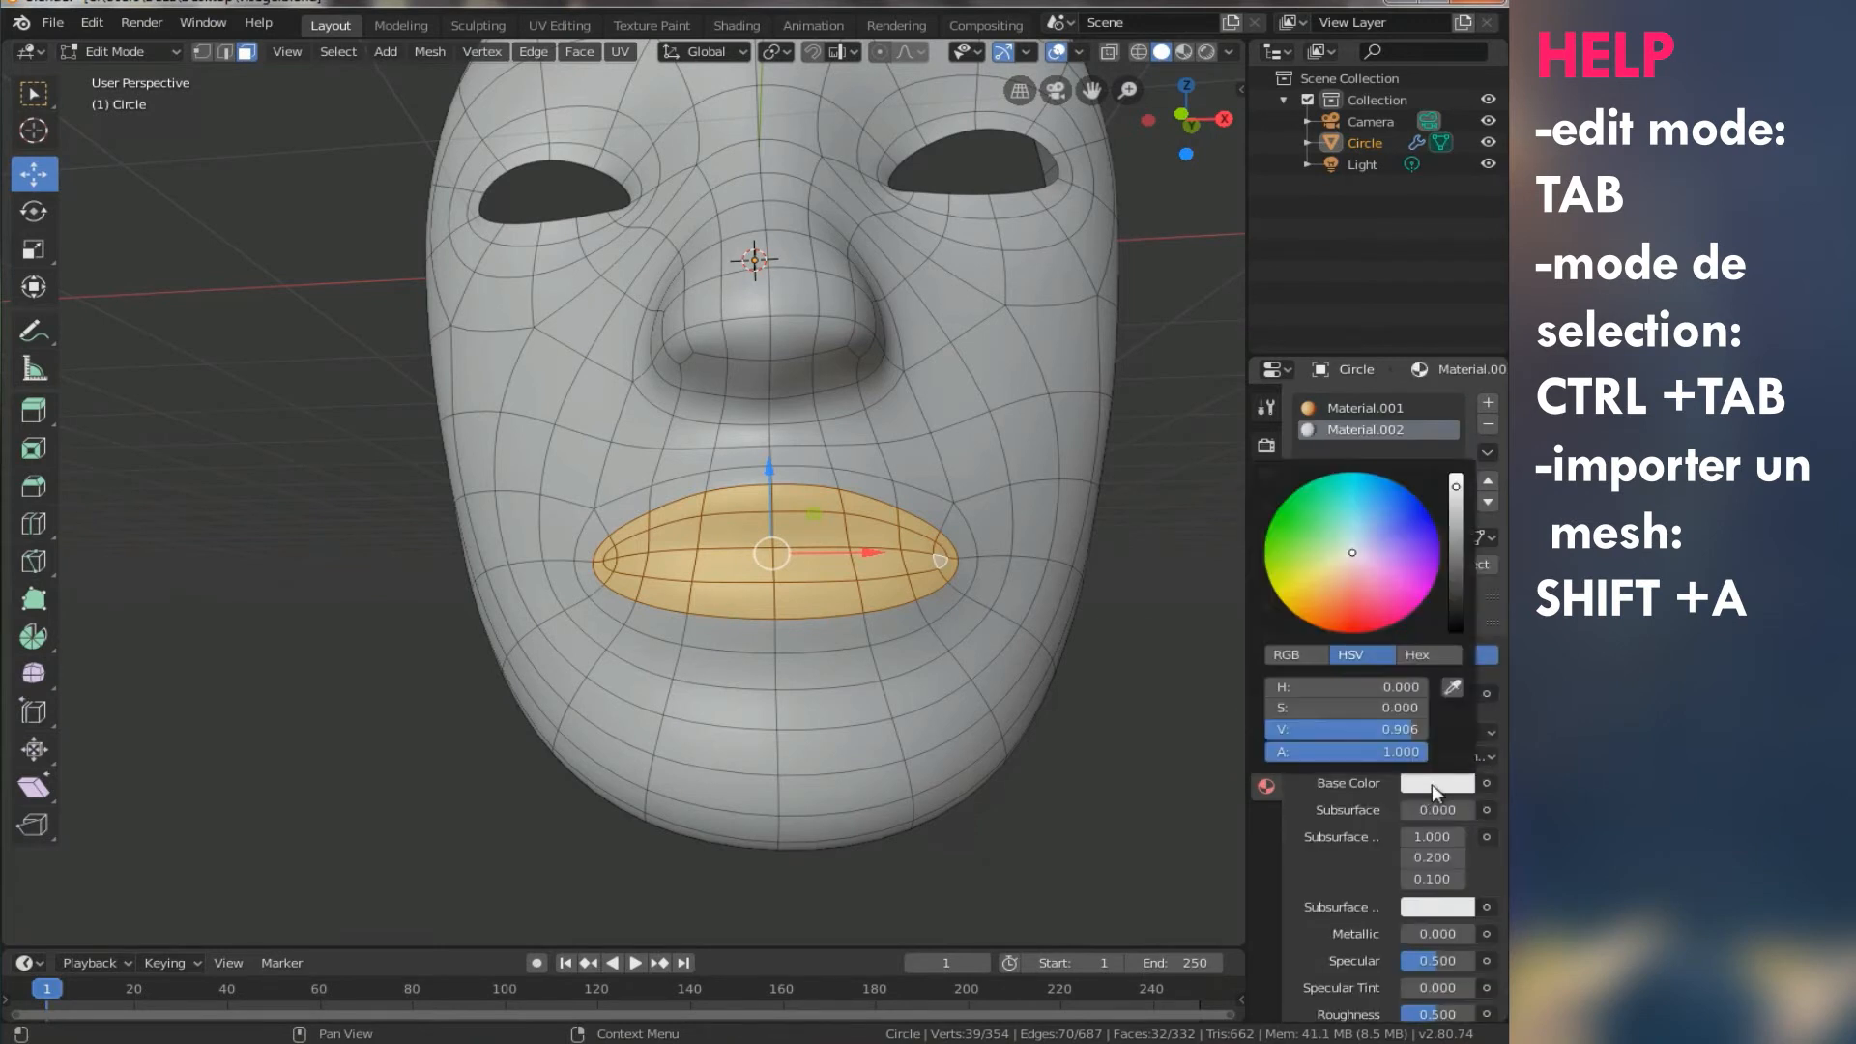
left_click_drag(1353, 553, 1351, 634)
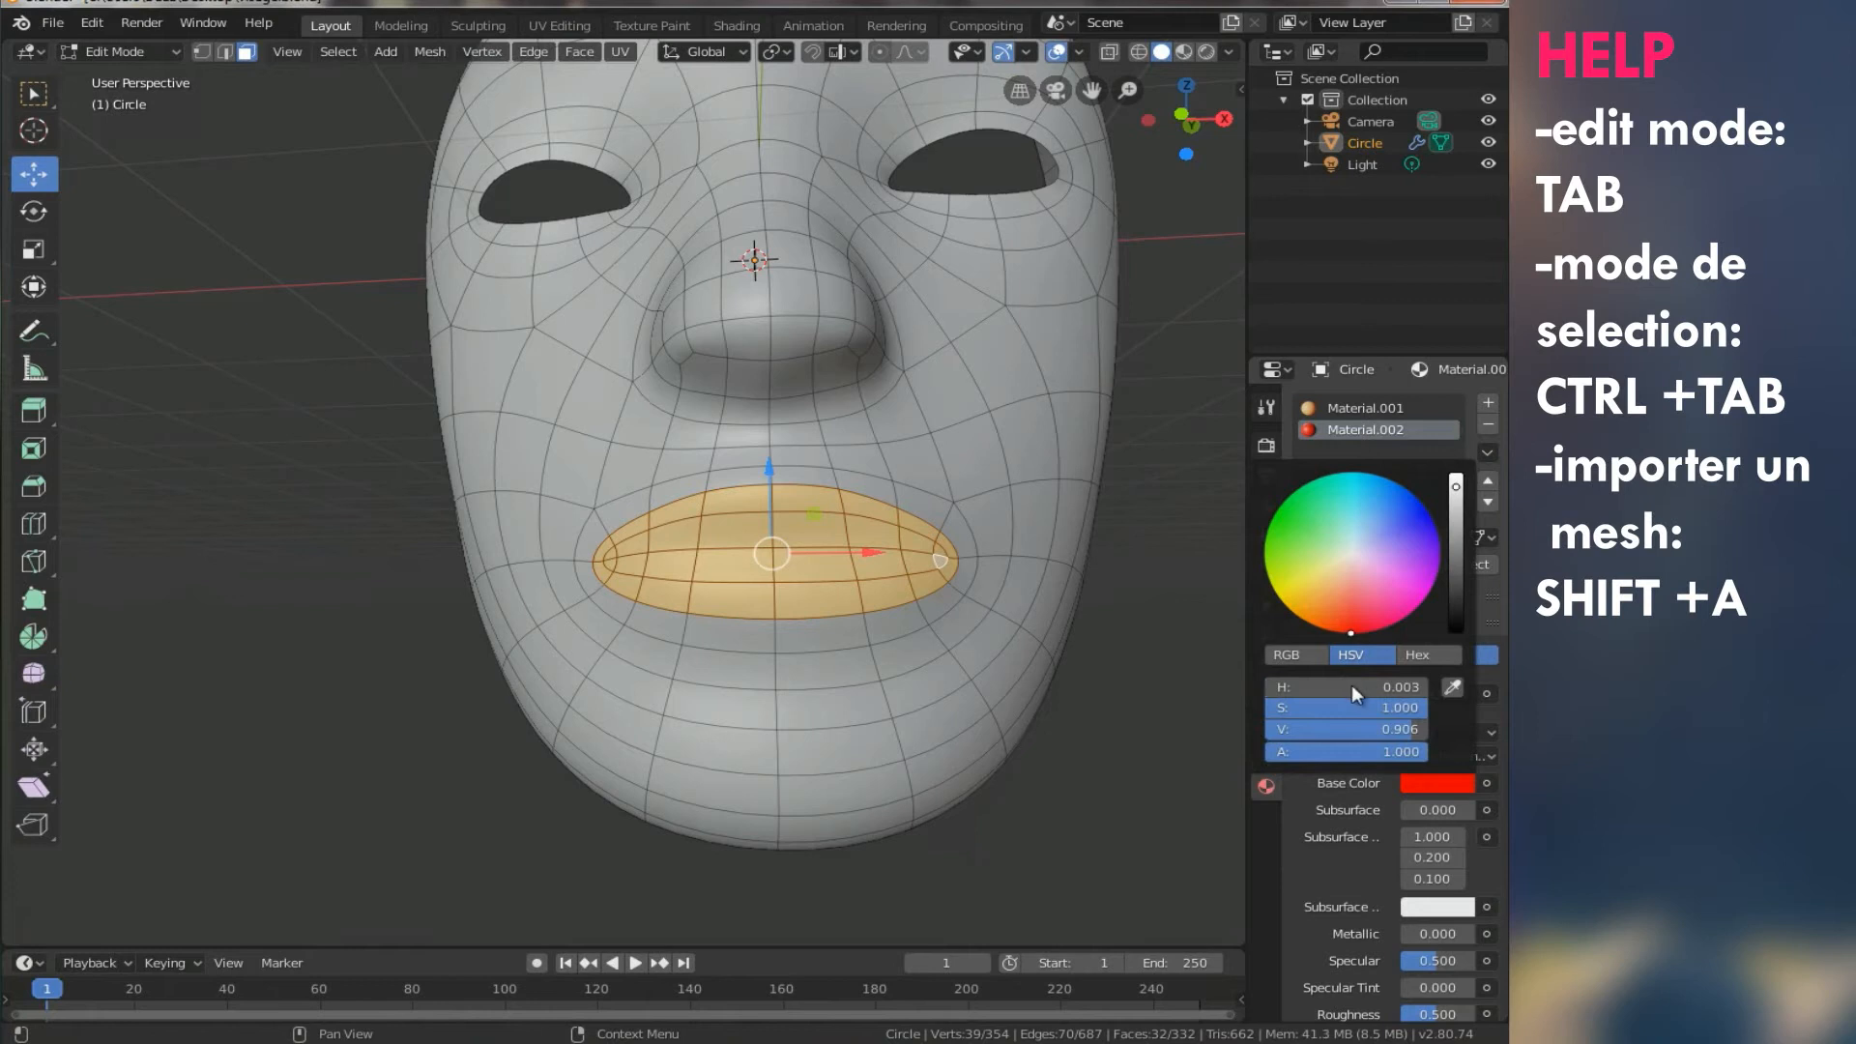
left_click(1334, 568)
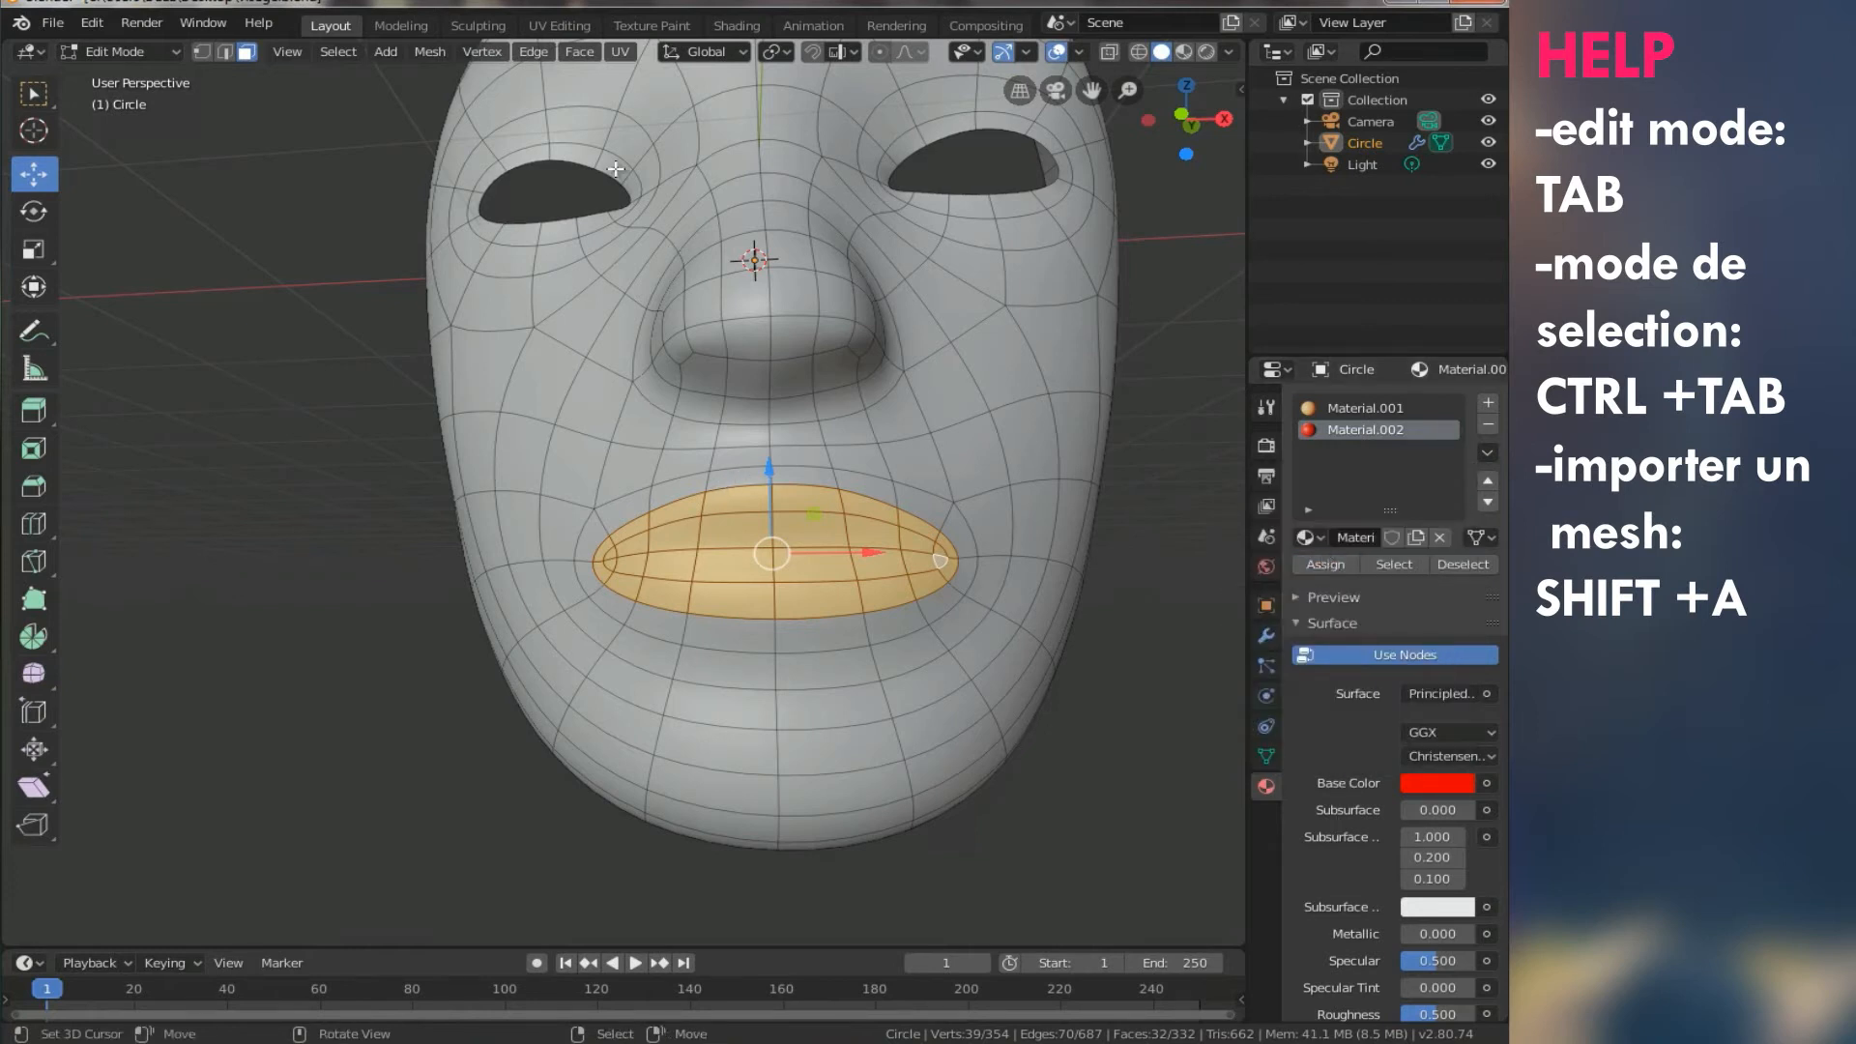
- Return to Object Mode and, in the Shading workspace, set the lip material's Subsurface to about 0.150
key("Tab")
scroll(713, 329, "down", 2)
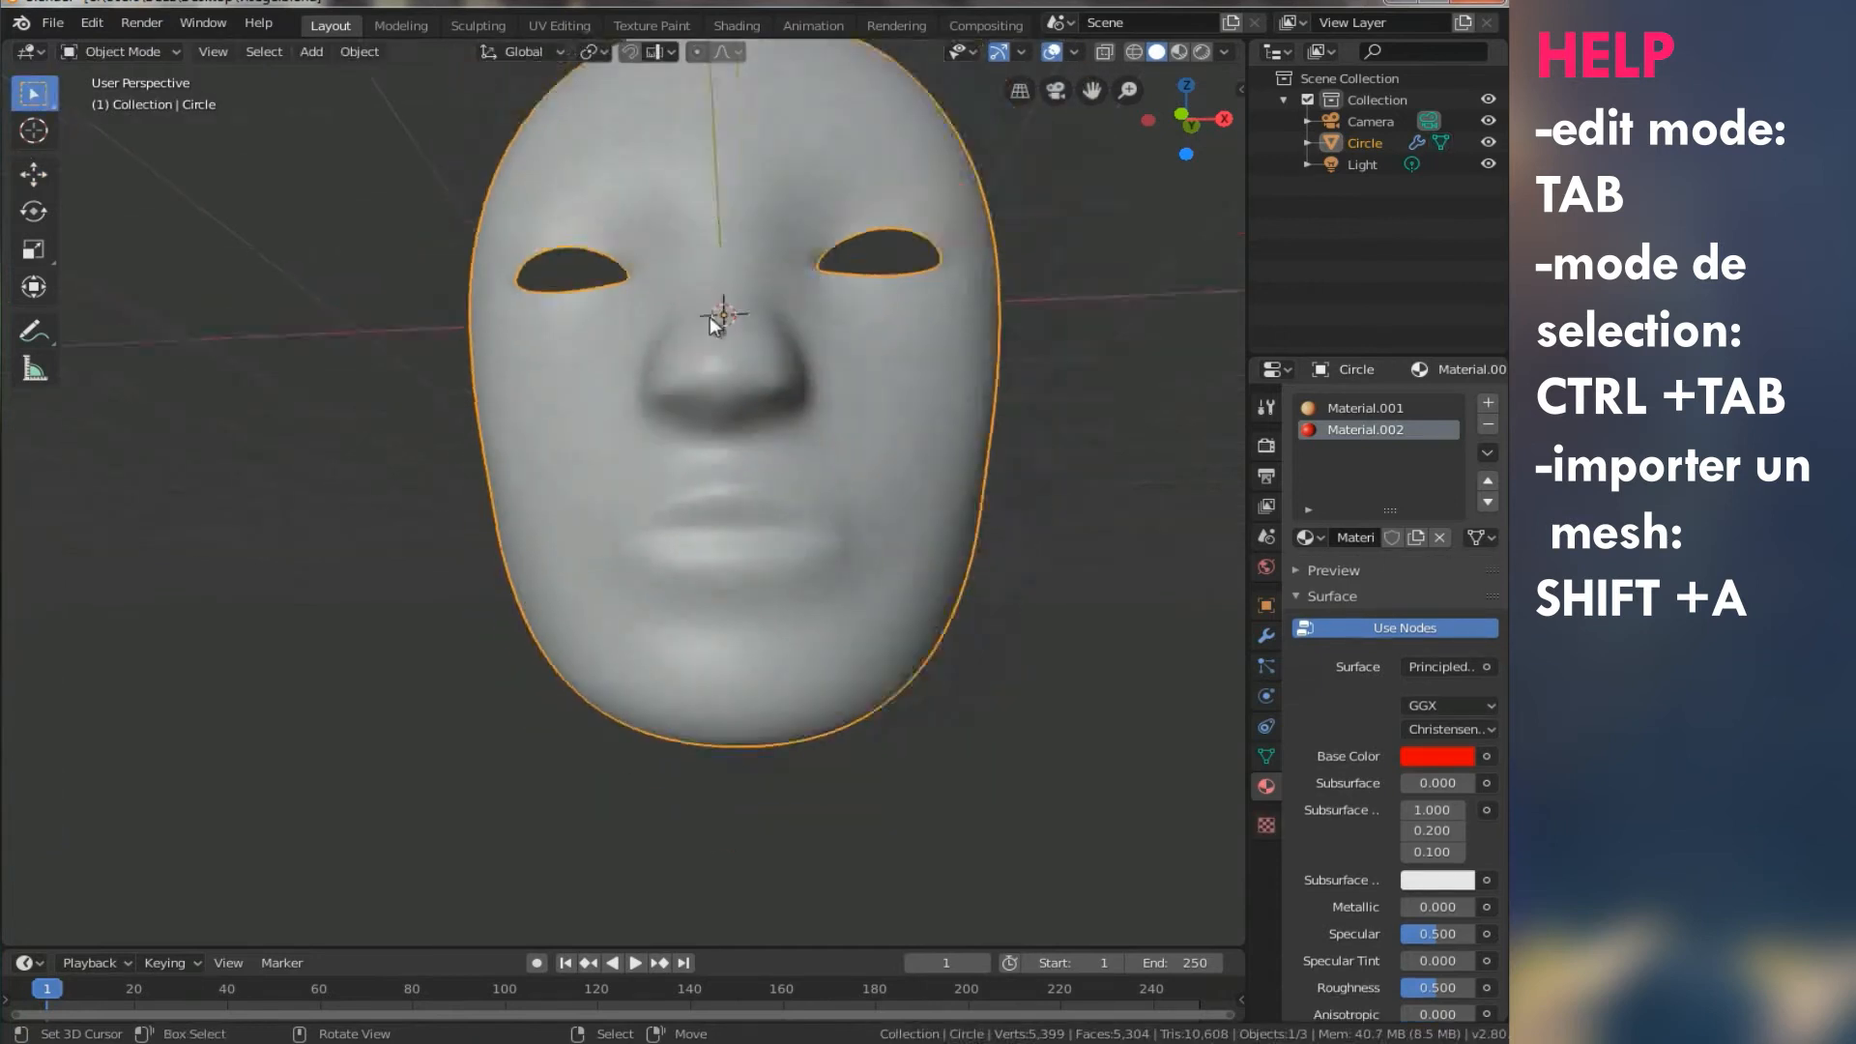
left_click(734, 26)
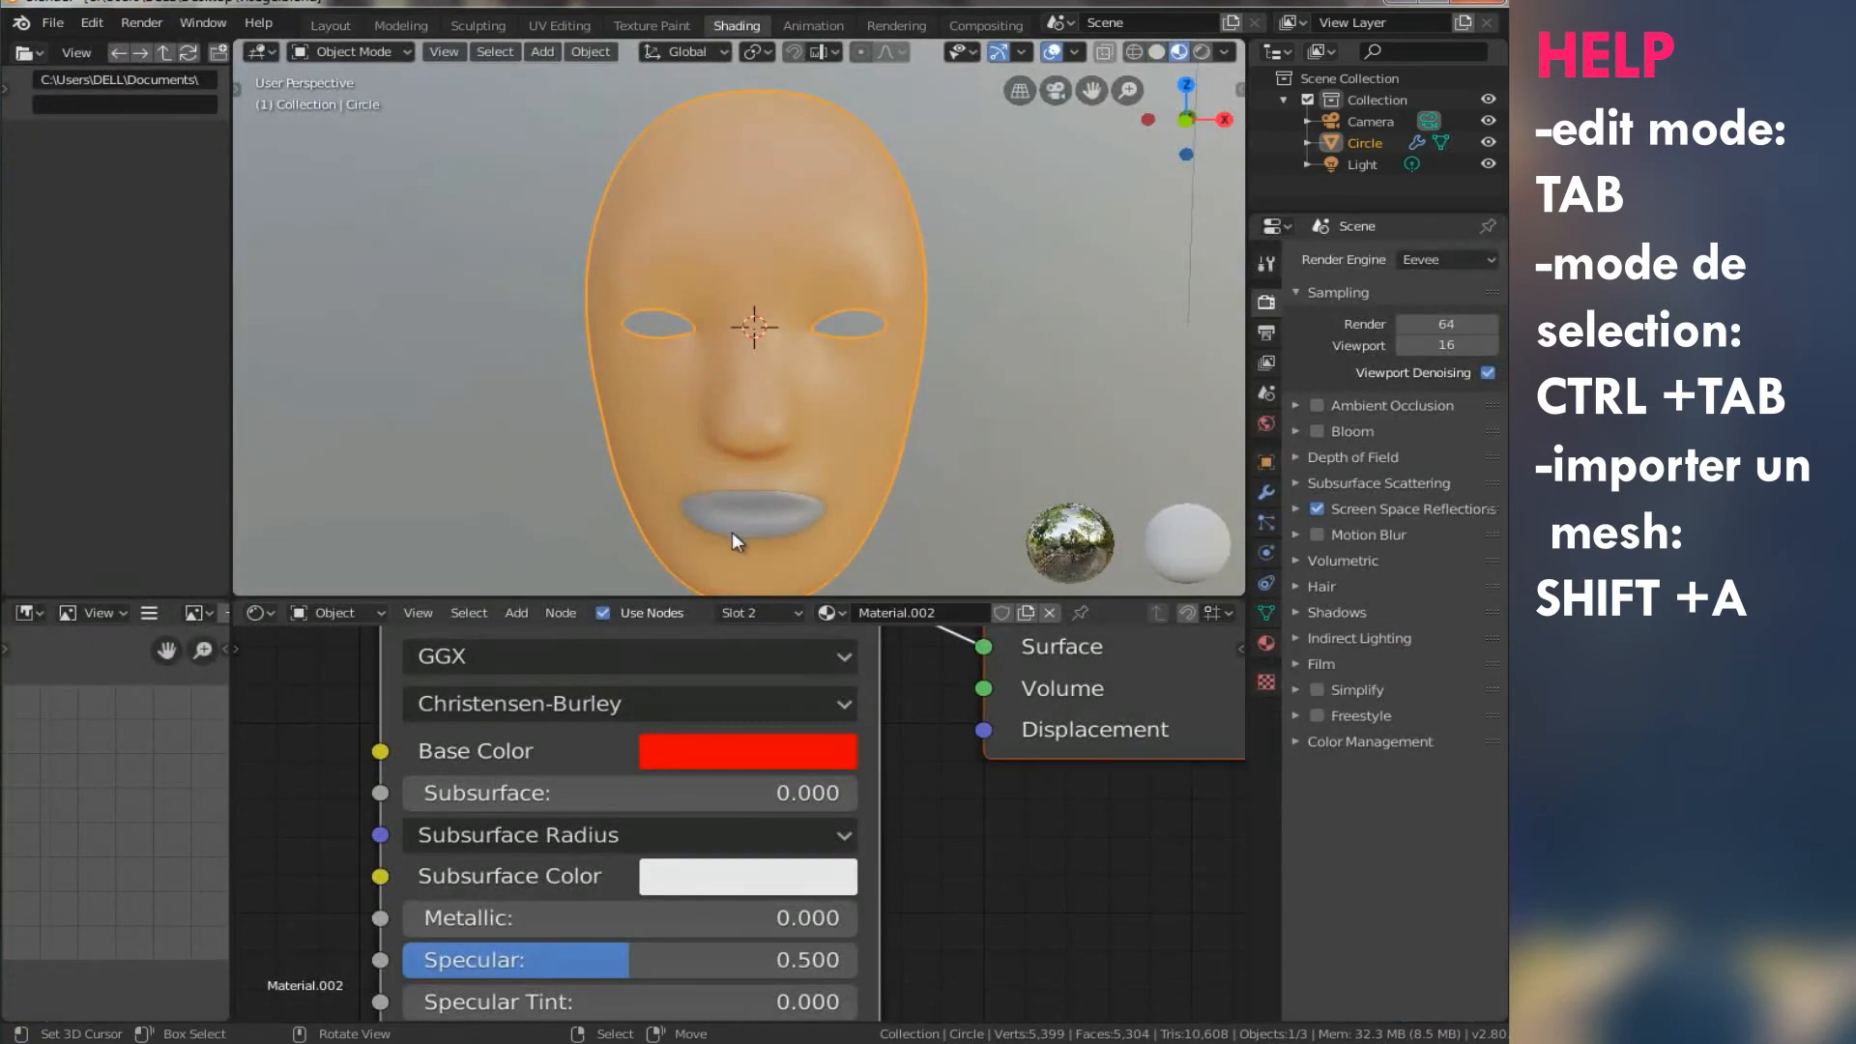
scroll(812, 406, "up", 2)
scroll(812, 411, "up", 2)
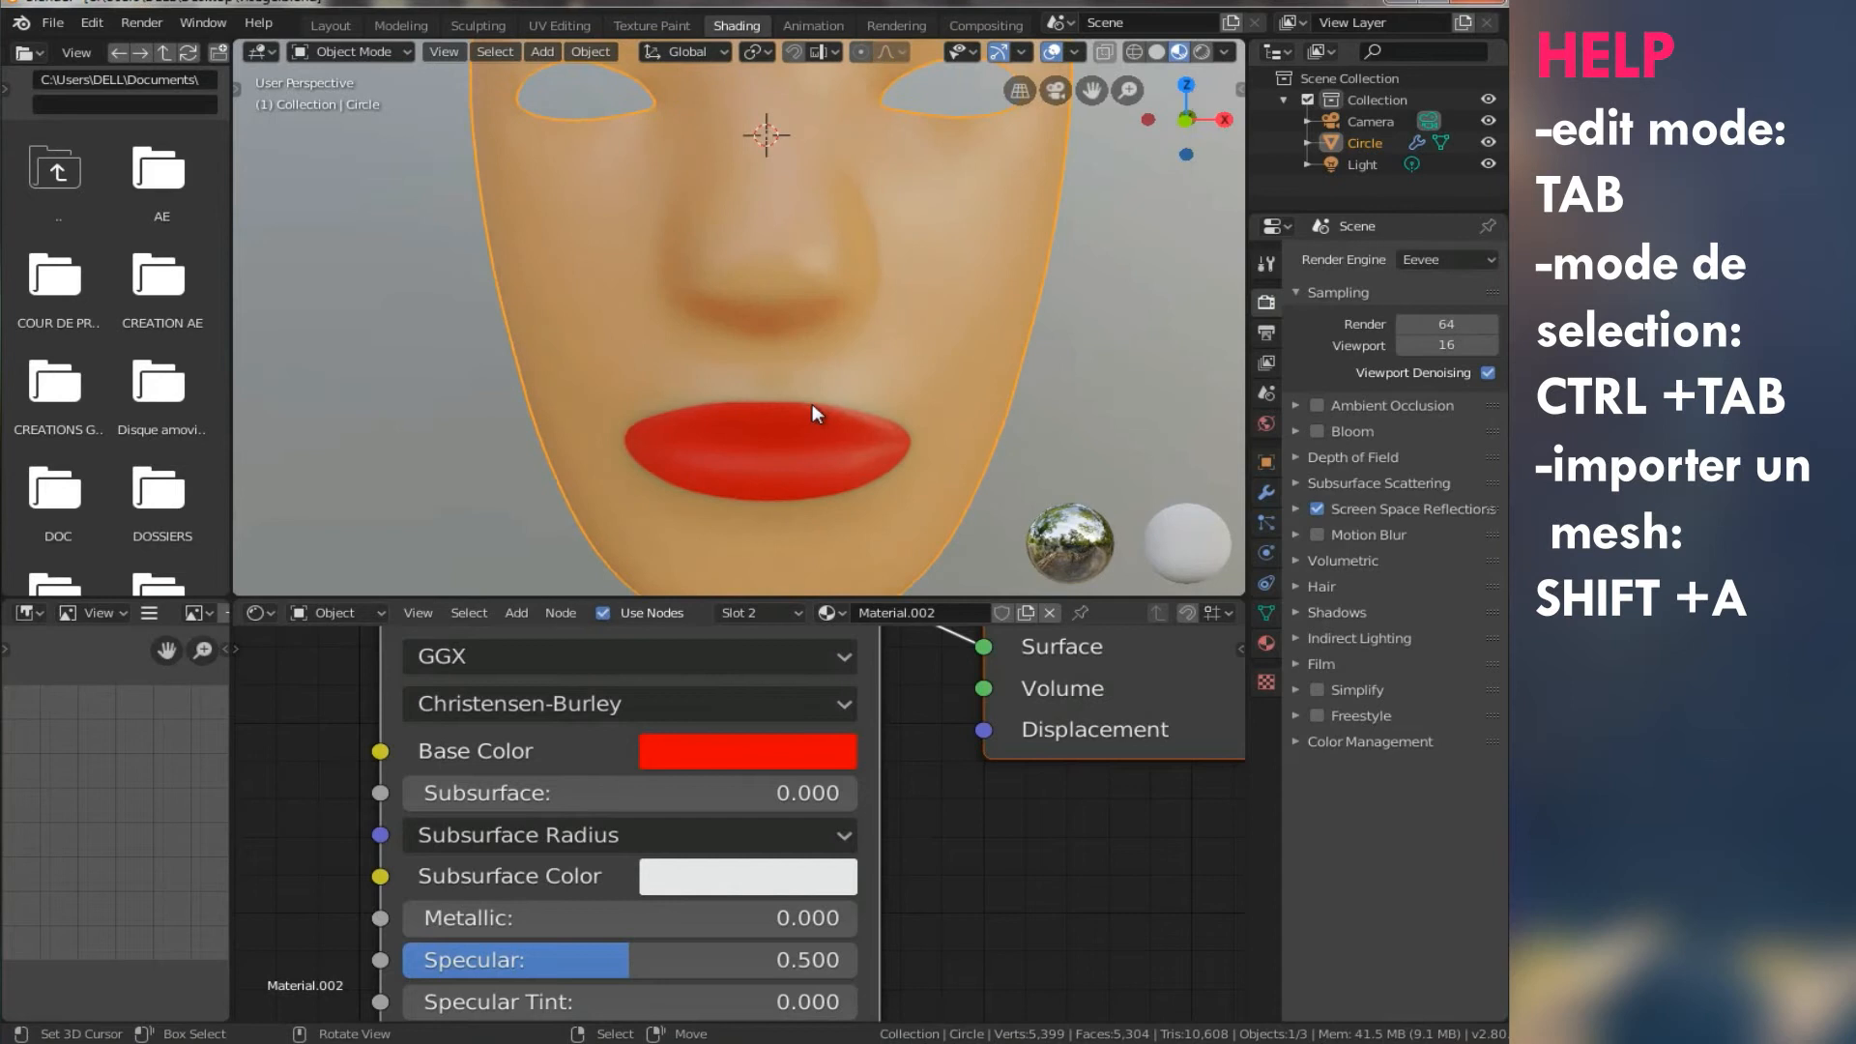
scroll(812, 403, "down", 1, "shift")
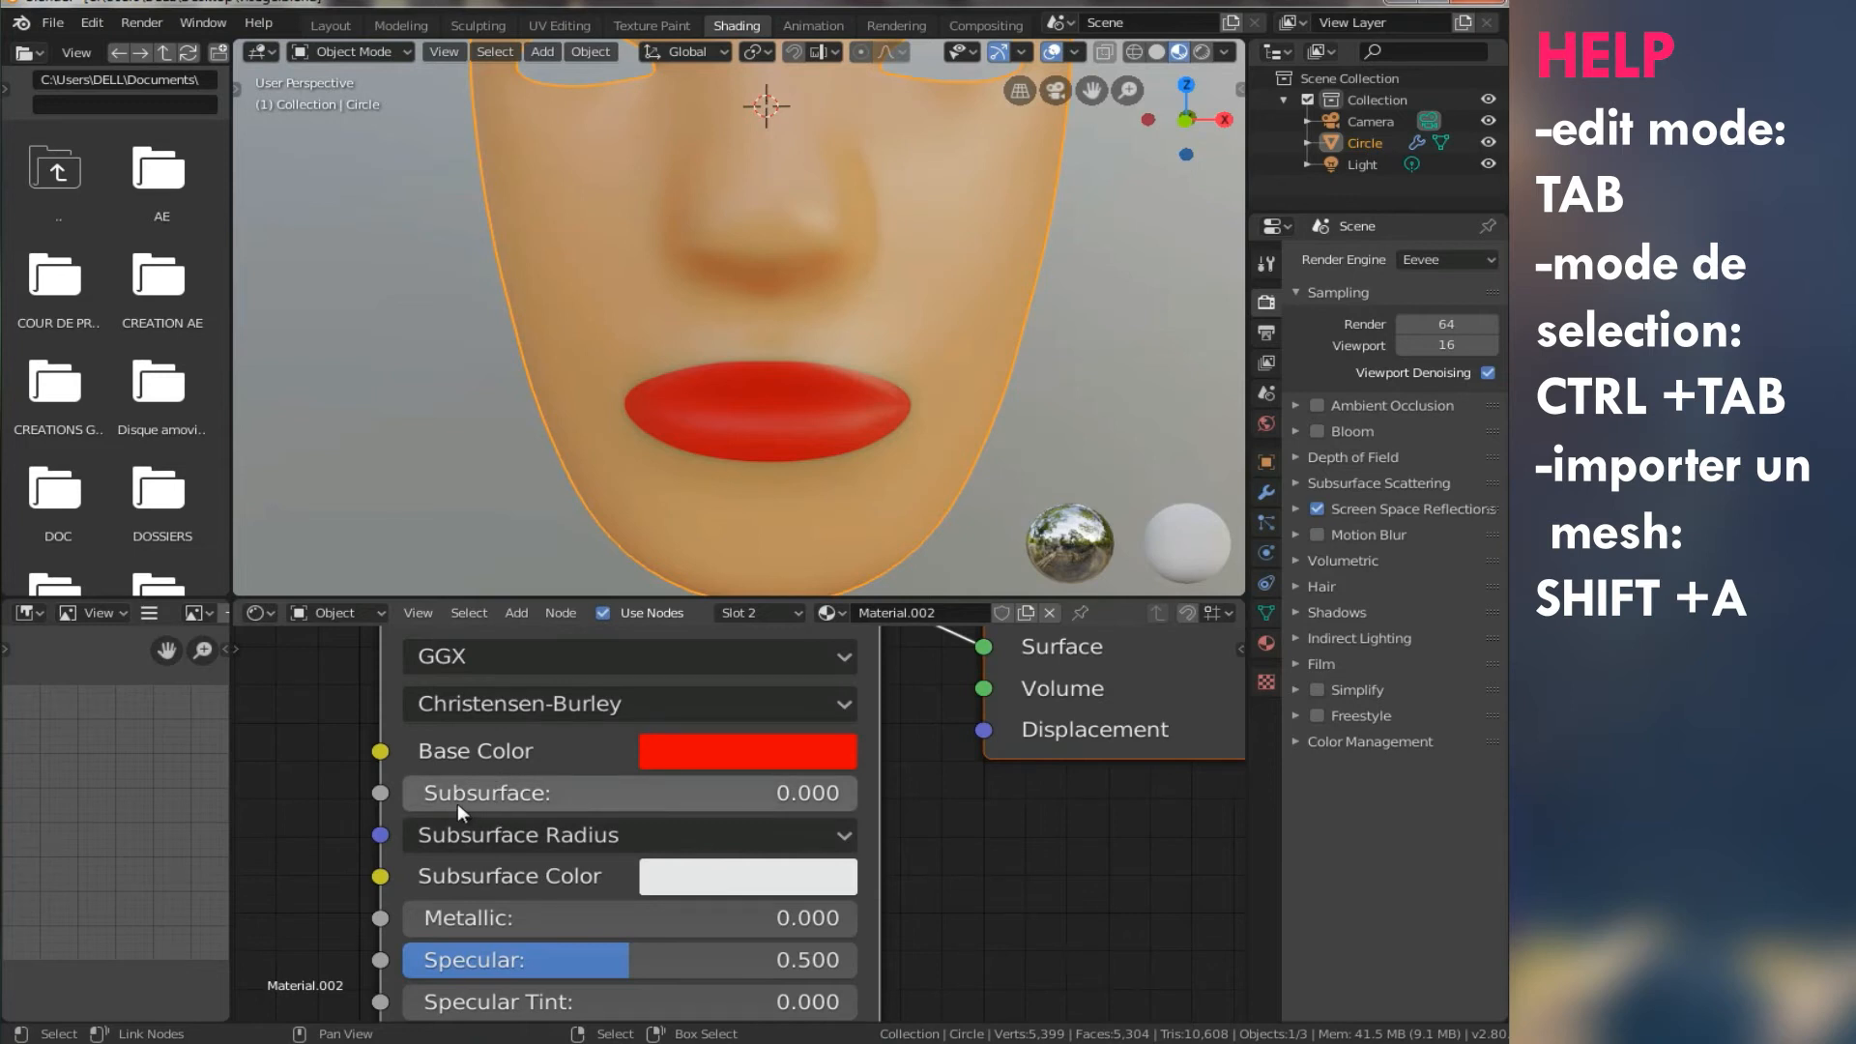
left_click_drag(437, 793, 522, 806)
middle_click_drag(862, 441, 832, 441)
- Change the lip material's base color to red-orange and its subsurface color to saturated red
left_click(746, 748)
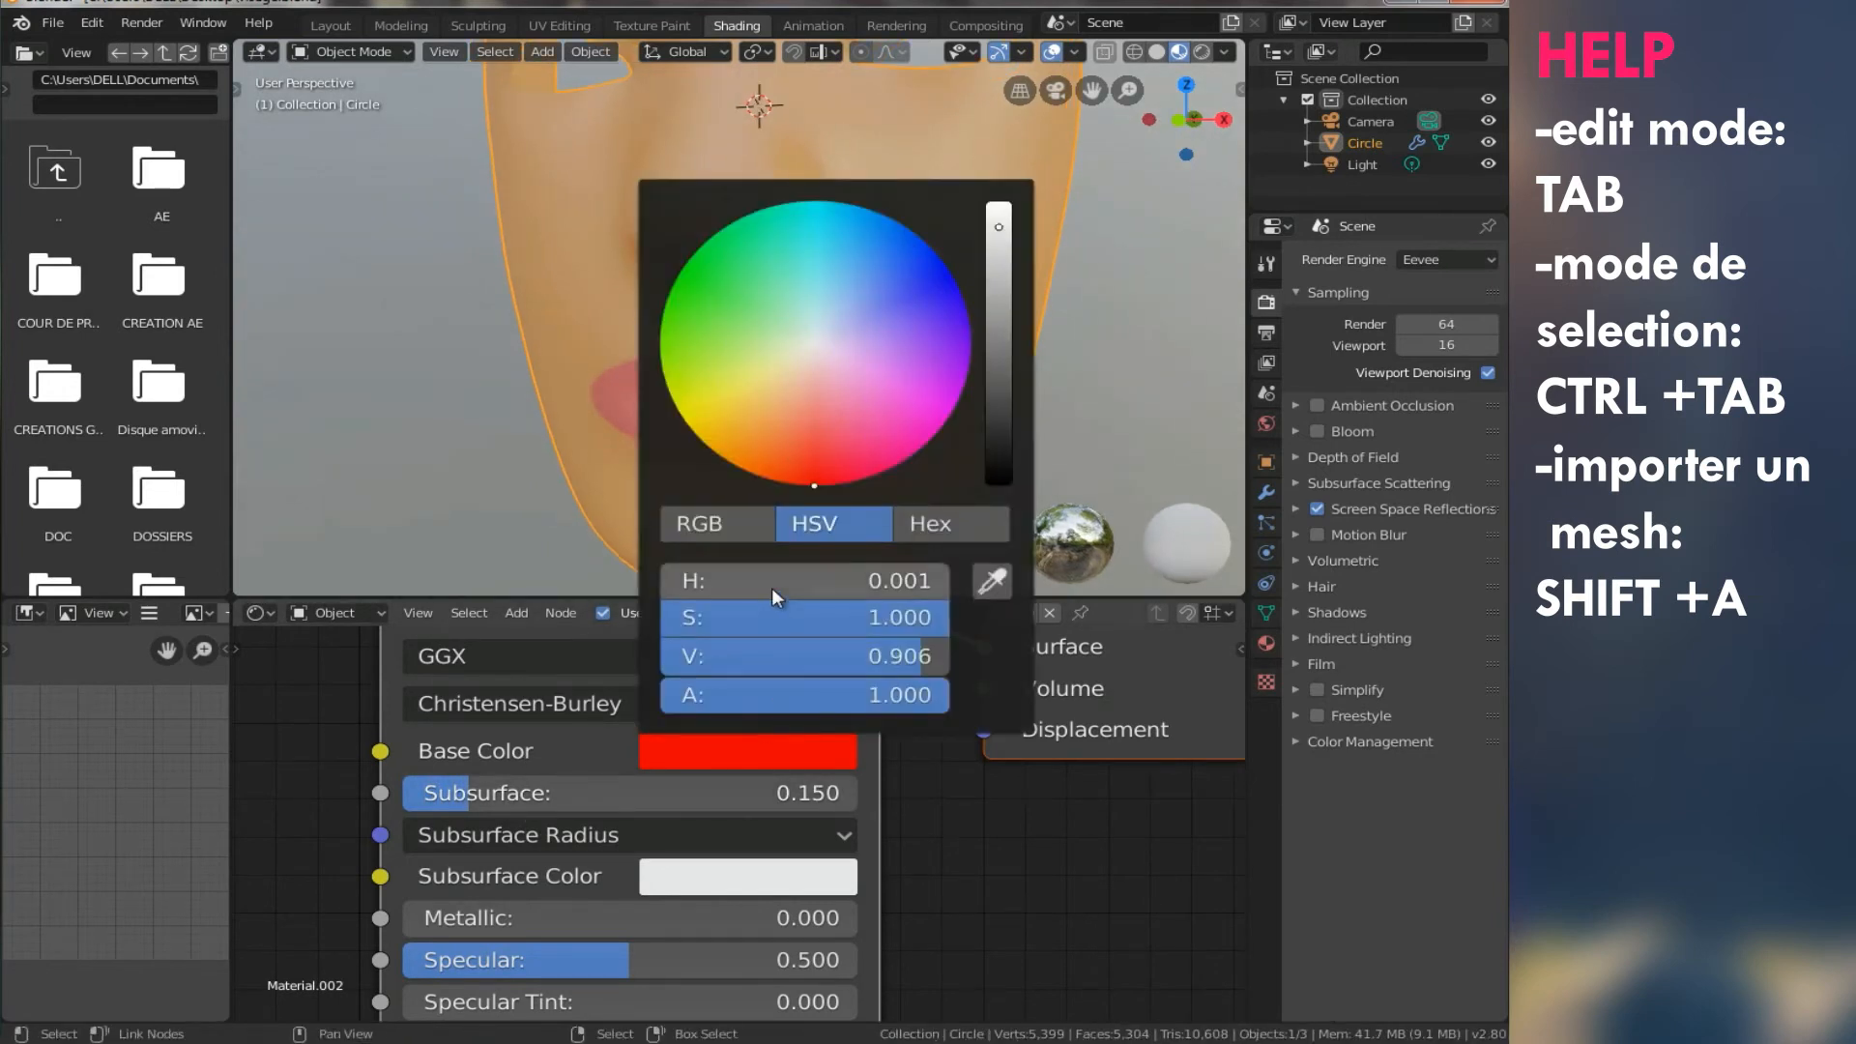
left_click(794, 451)
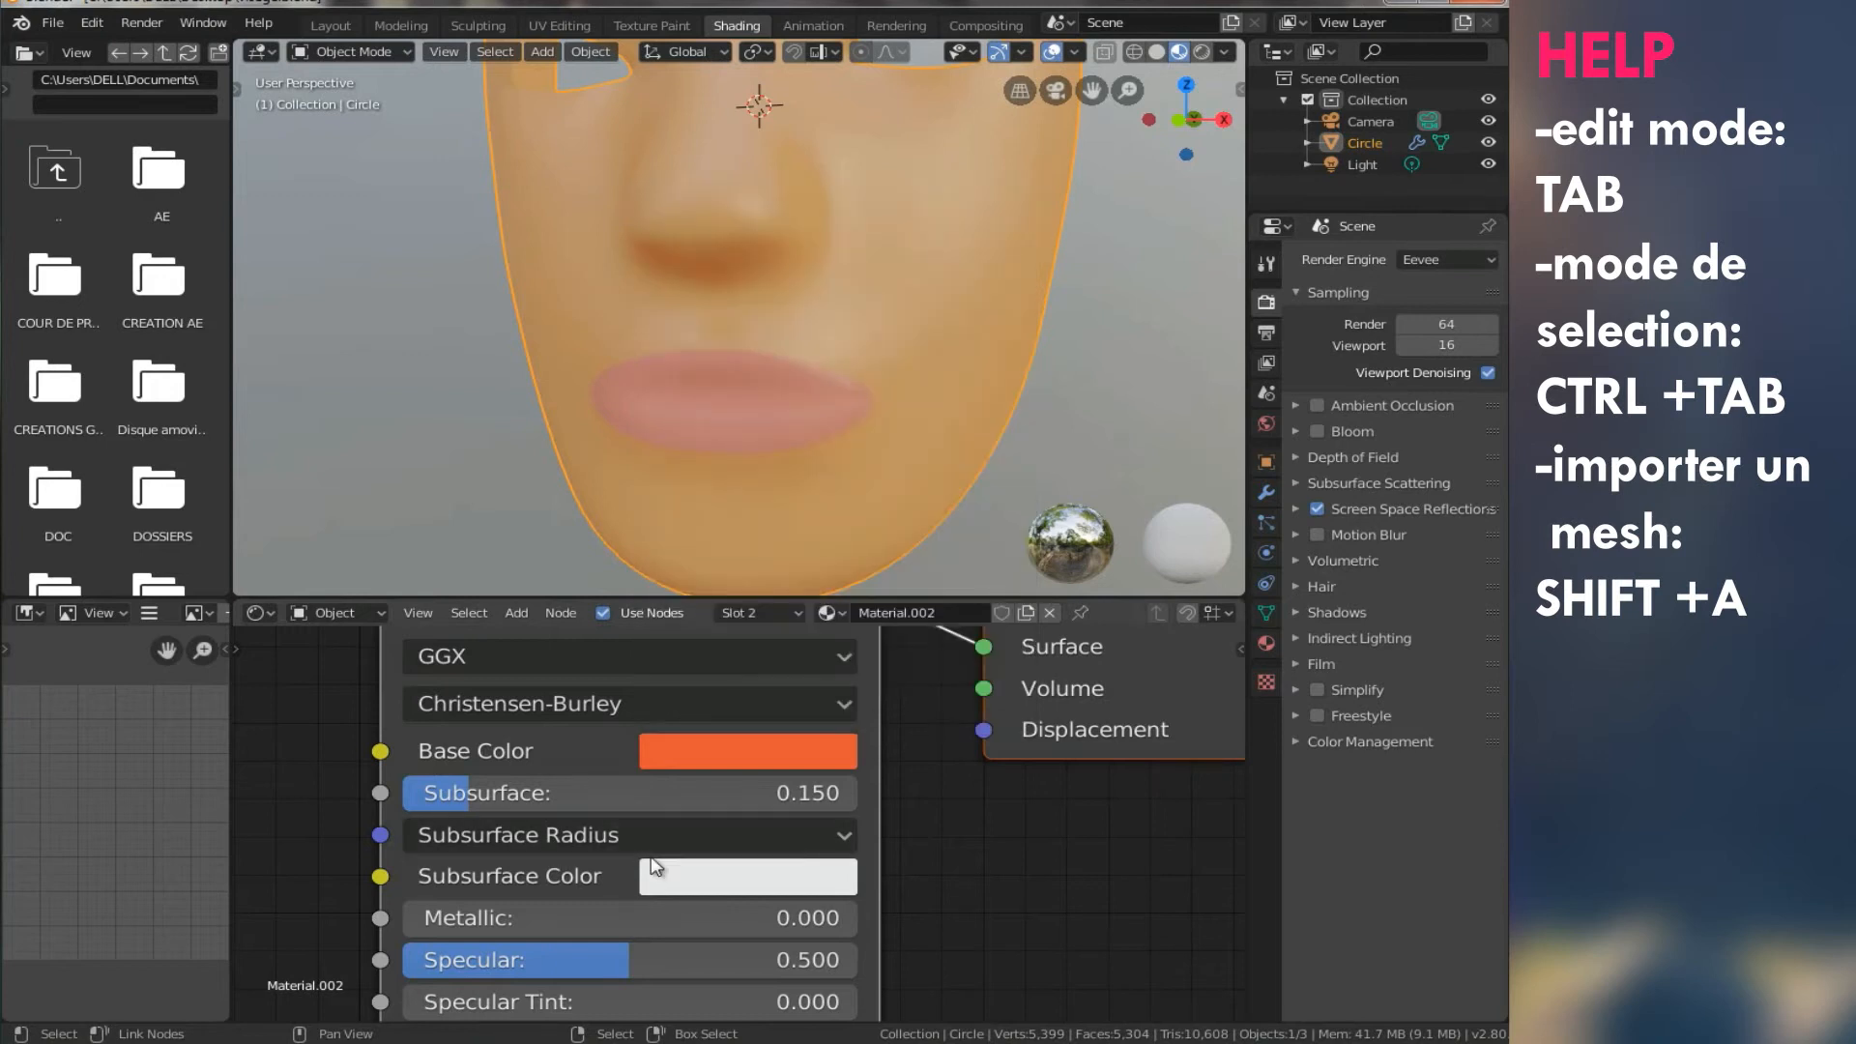
left_click(705, 879)
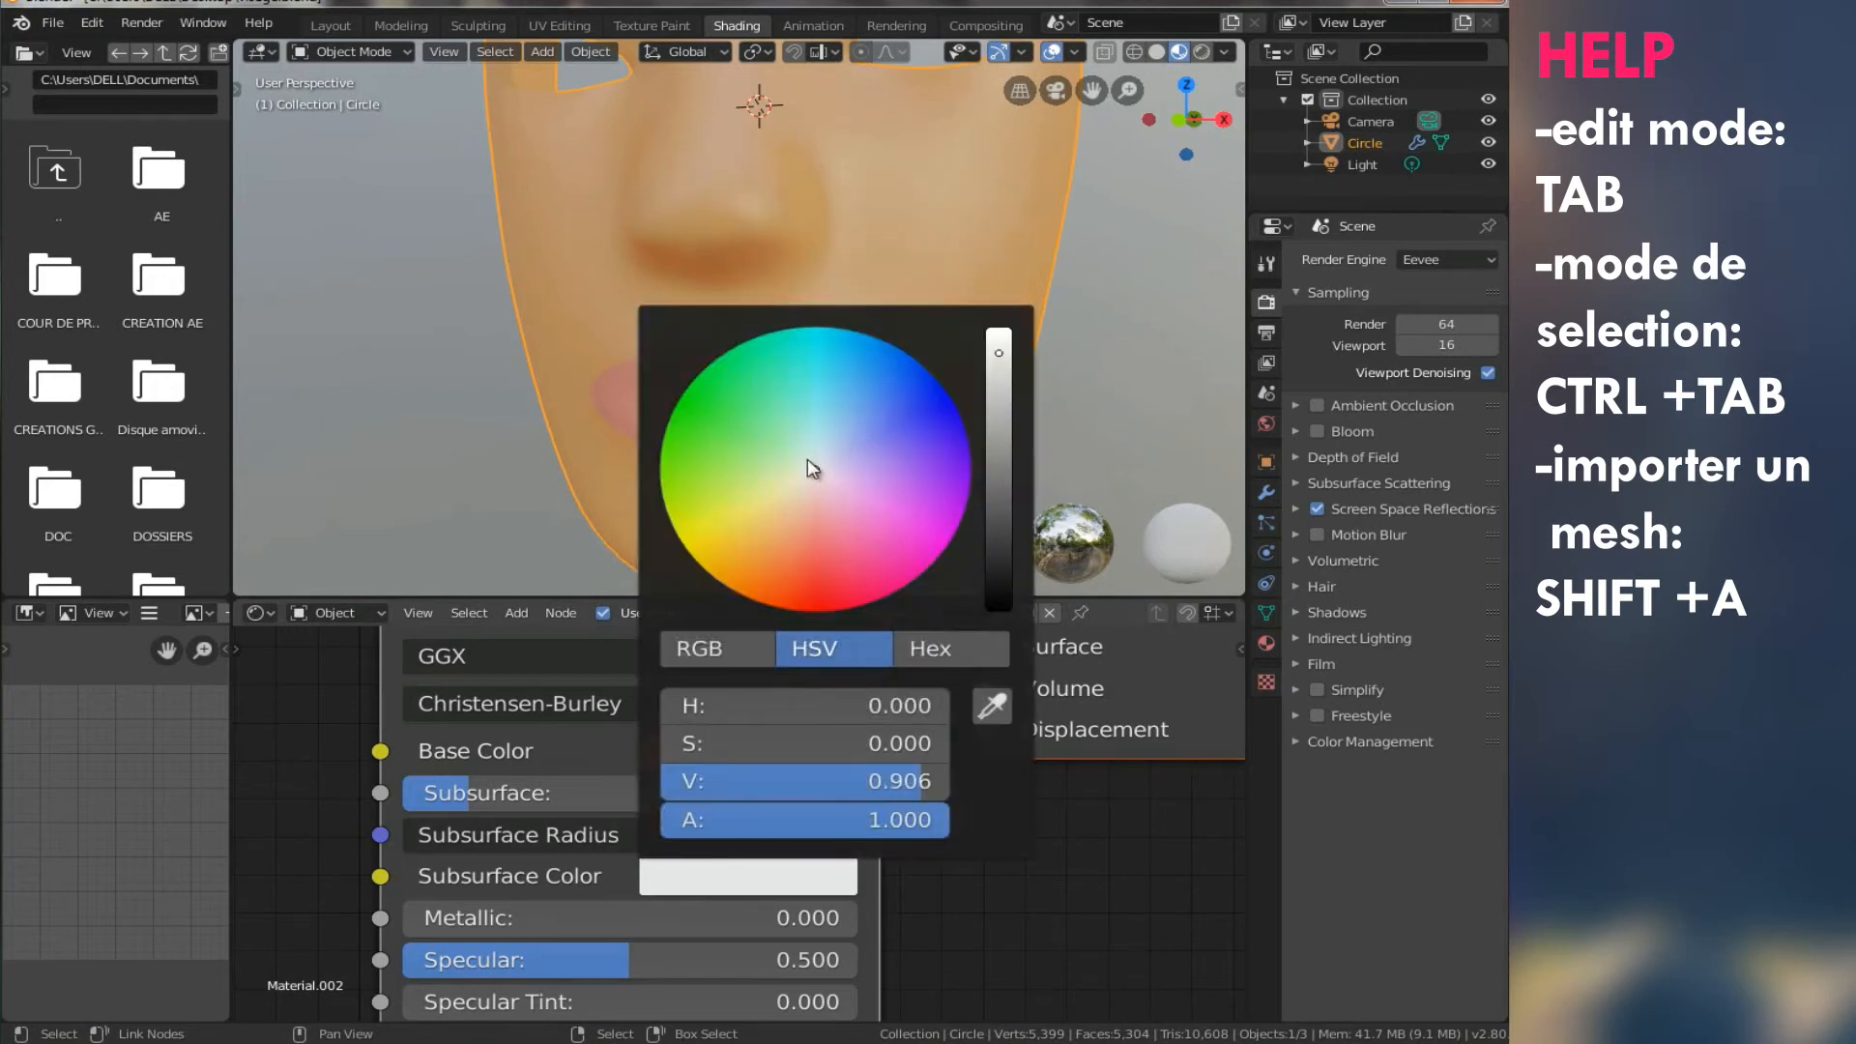
left_click_drag(808, 477, 802, 622)
middle_click_drag(543, 439, 825, 356)
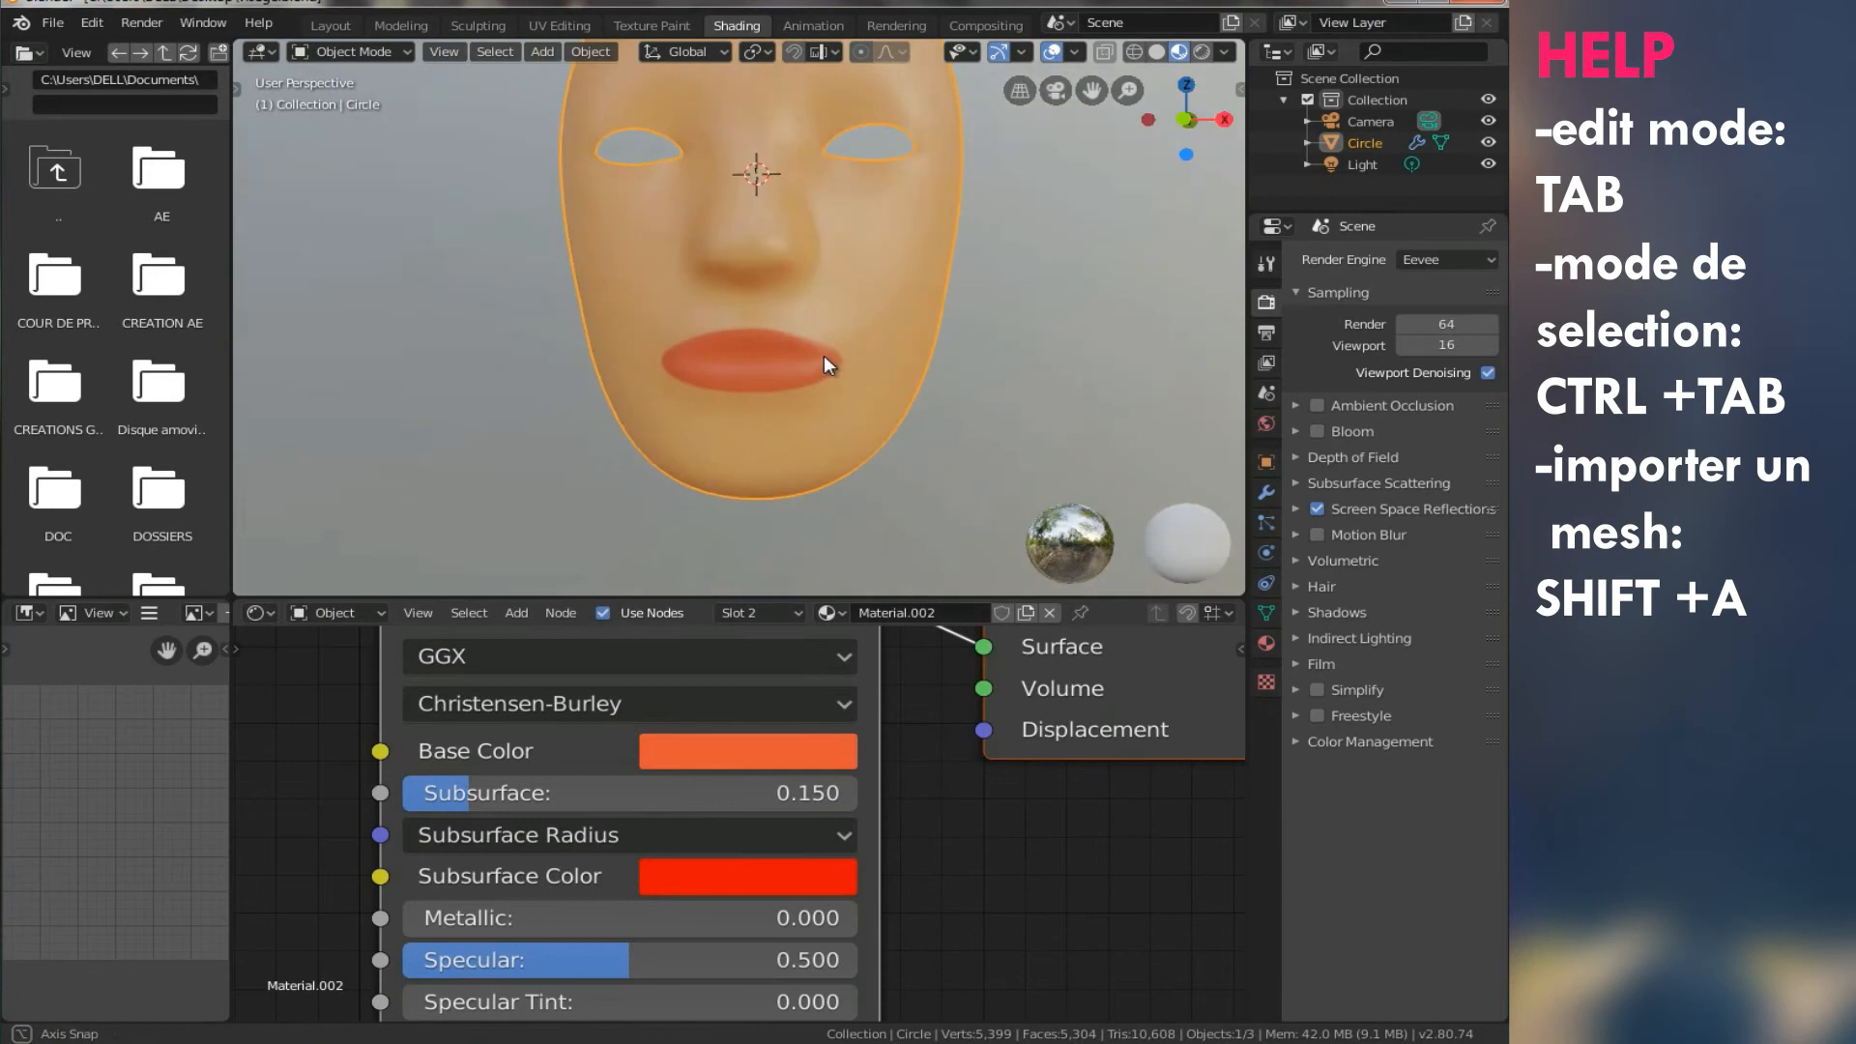
- Raise the lip material's Subsurface to about 0.691, checking the mask from several angles
left_click_drag(460, 789, 727, 826)
middle_click_drag(852, 315, 831, 319)
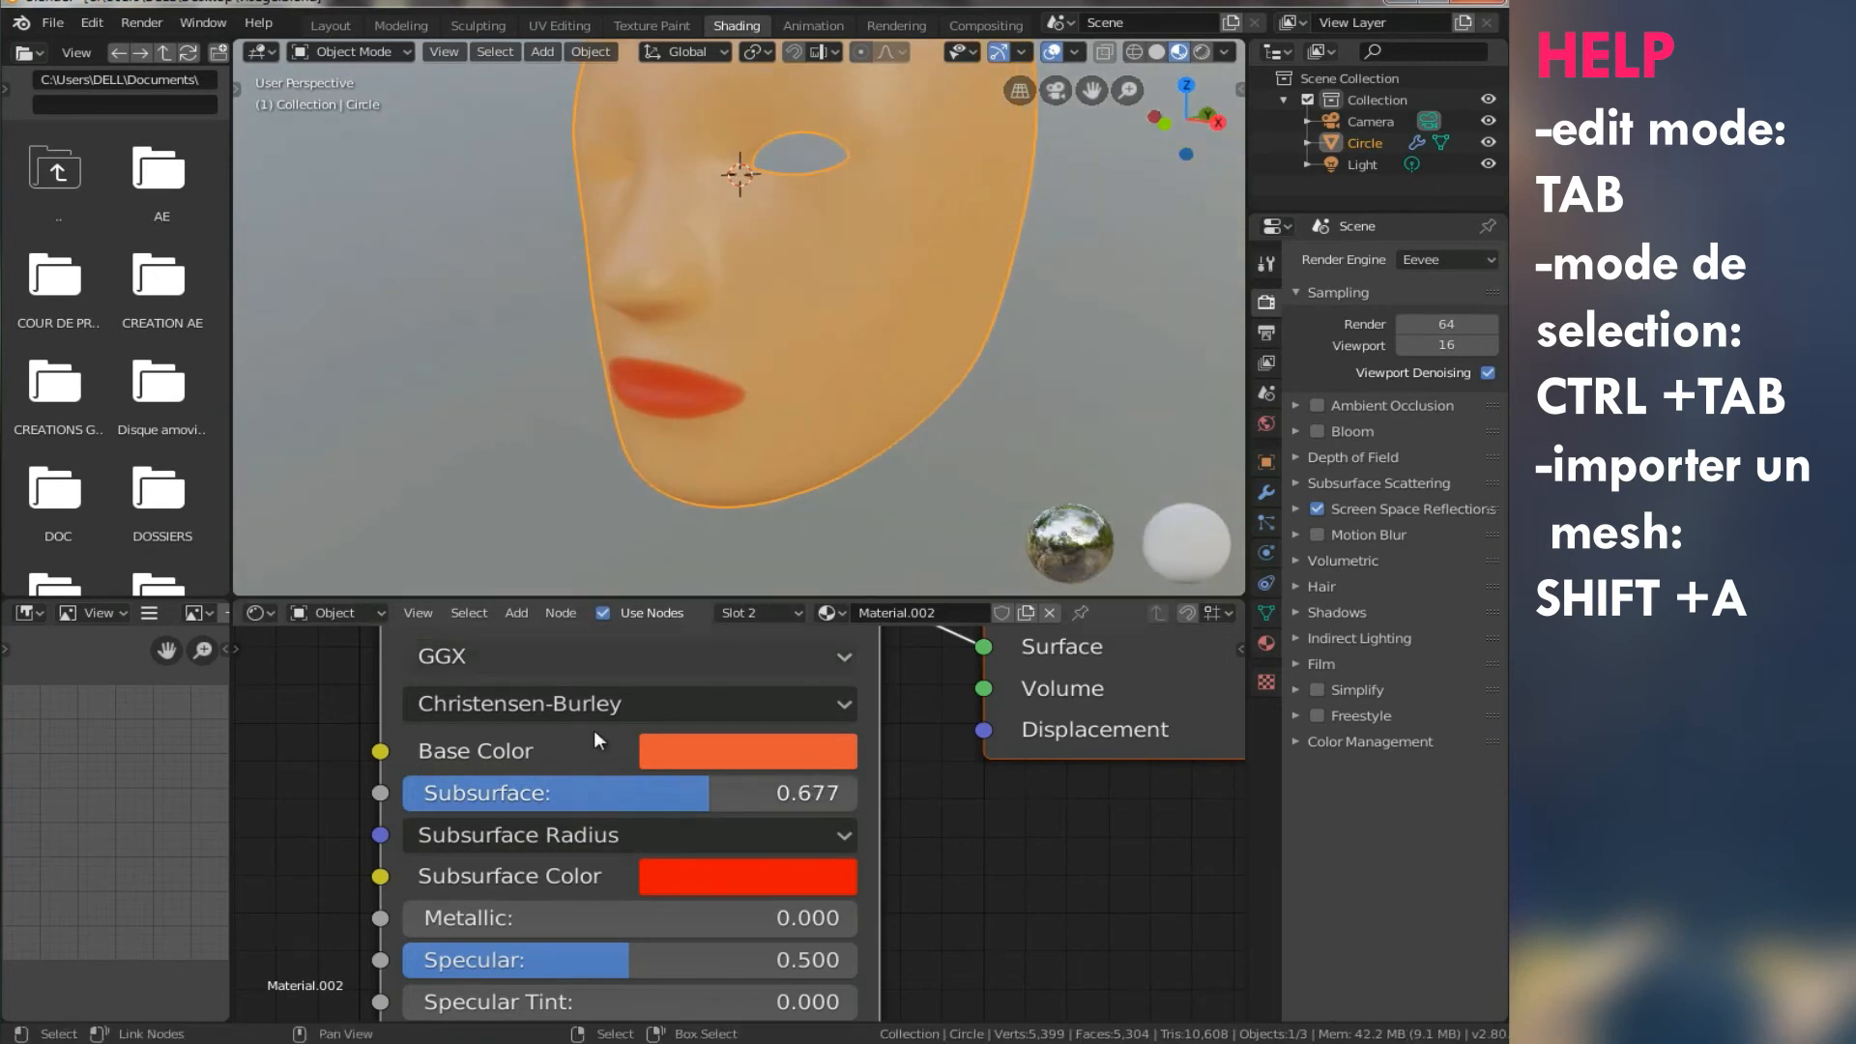
left_click_drag(699, 802, 688, 802)
middle_click_drag(698, 542, 727, 426)
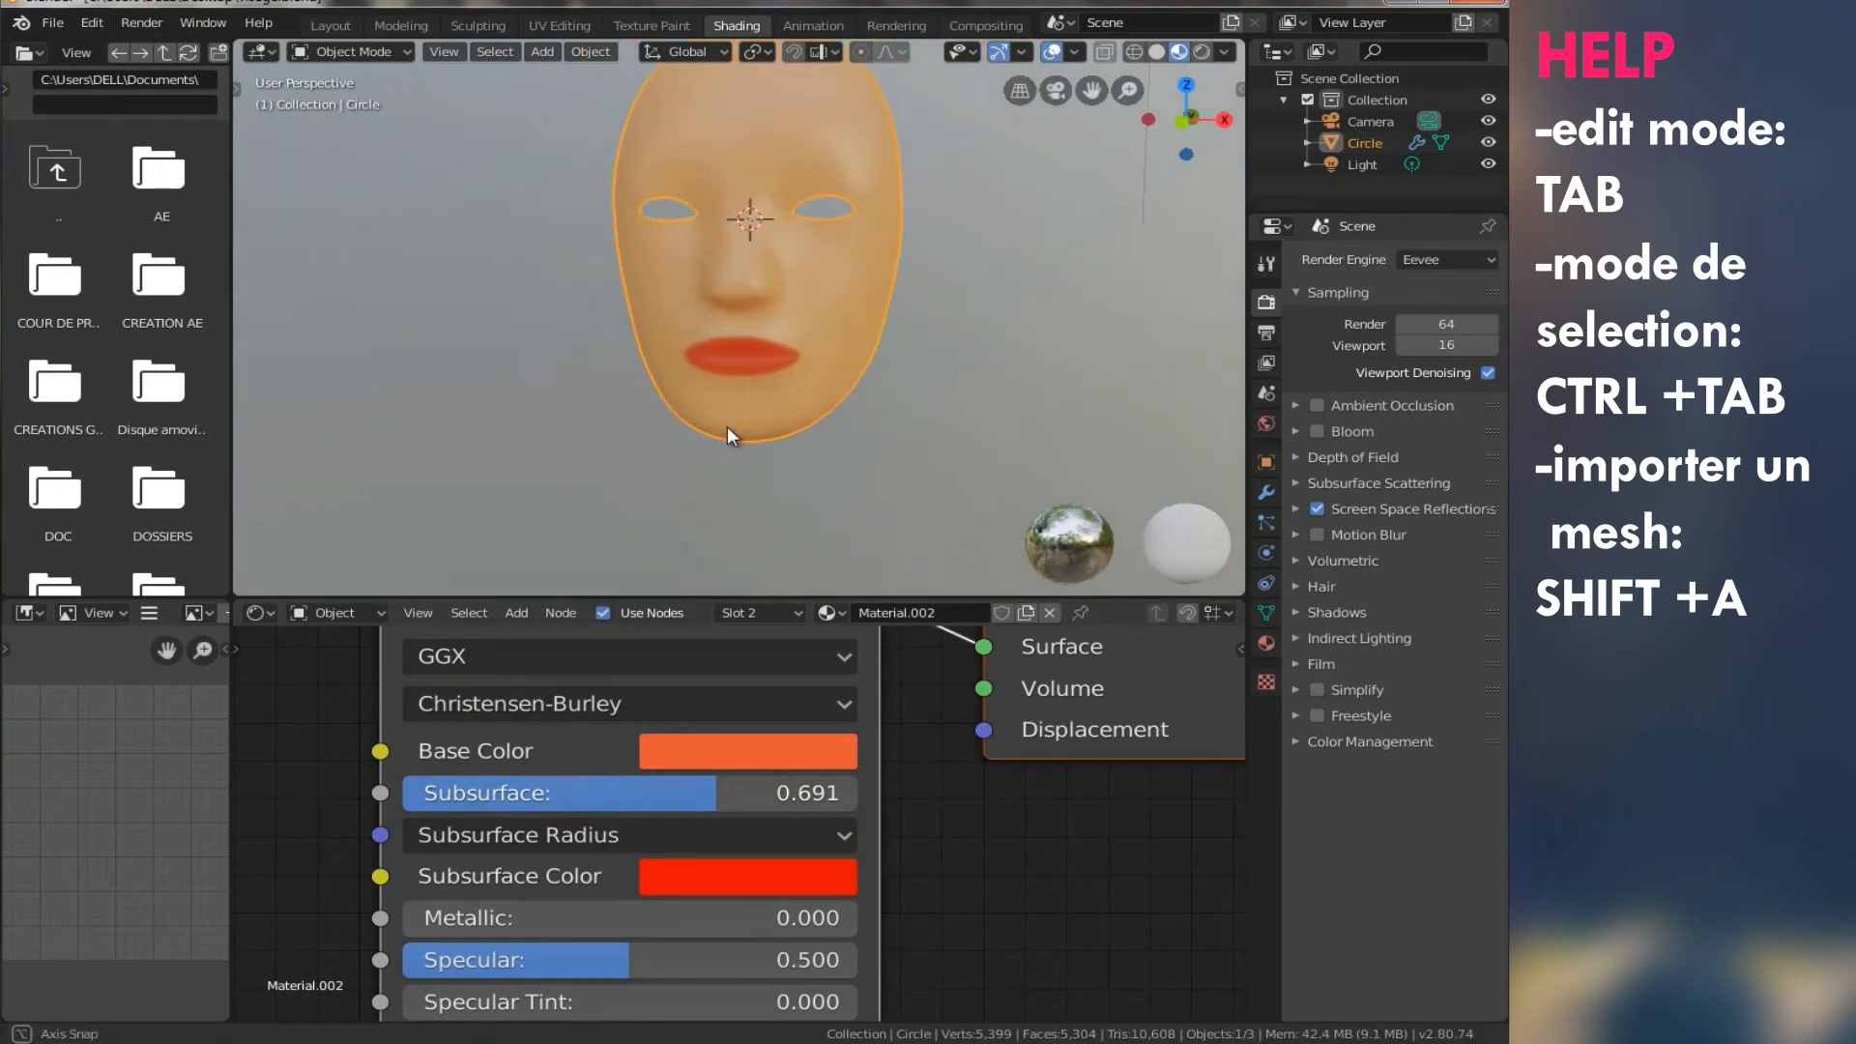
- Shift the lip material's base color to a softer, moderately saturated orange, keeping its Subsurface and subsurface color
left_click(720, 751)
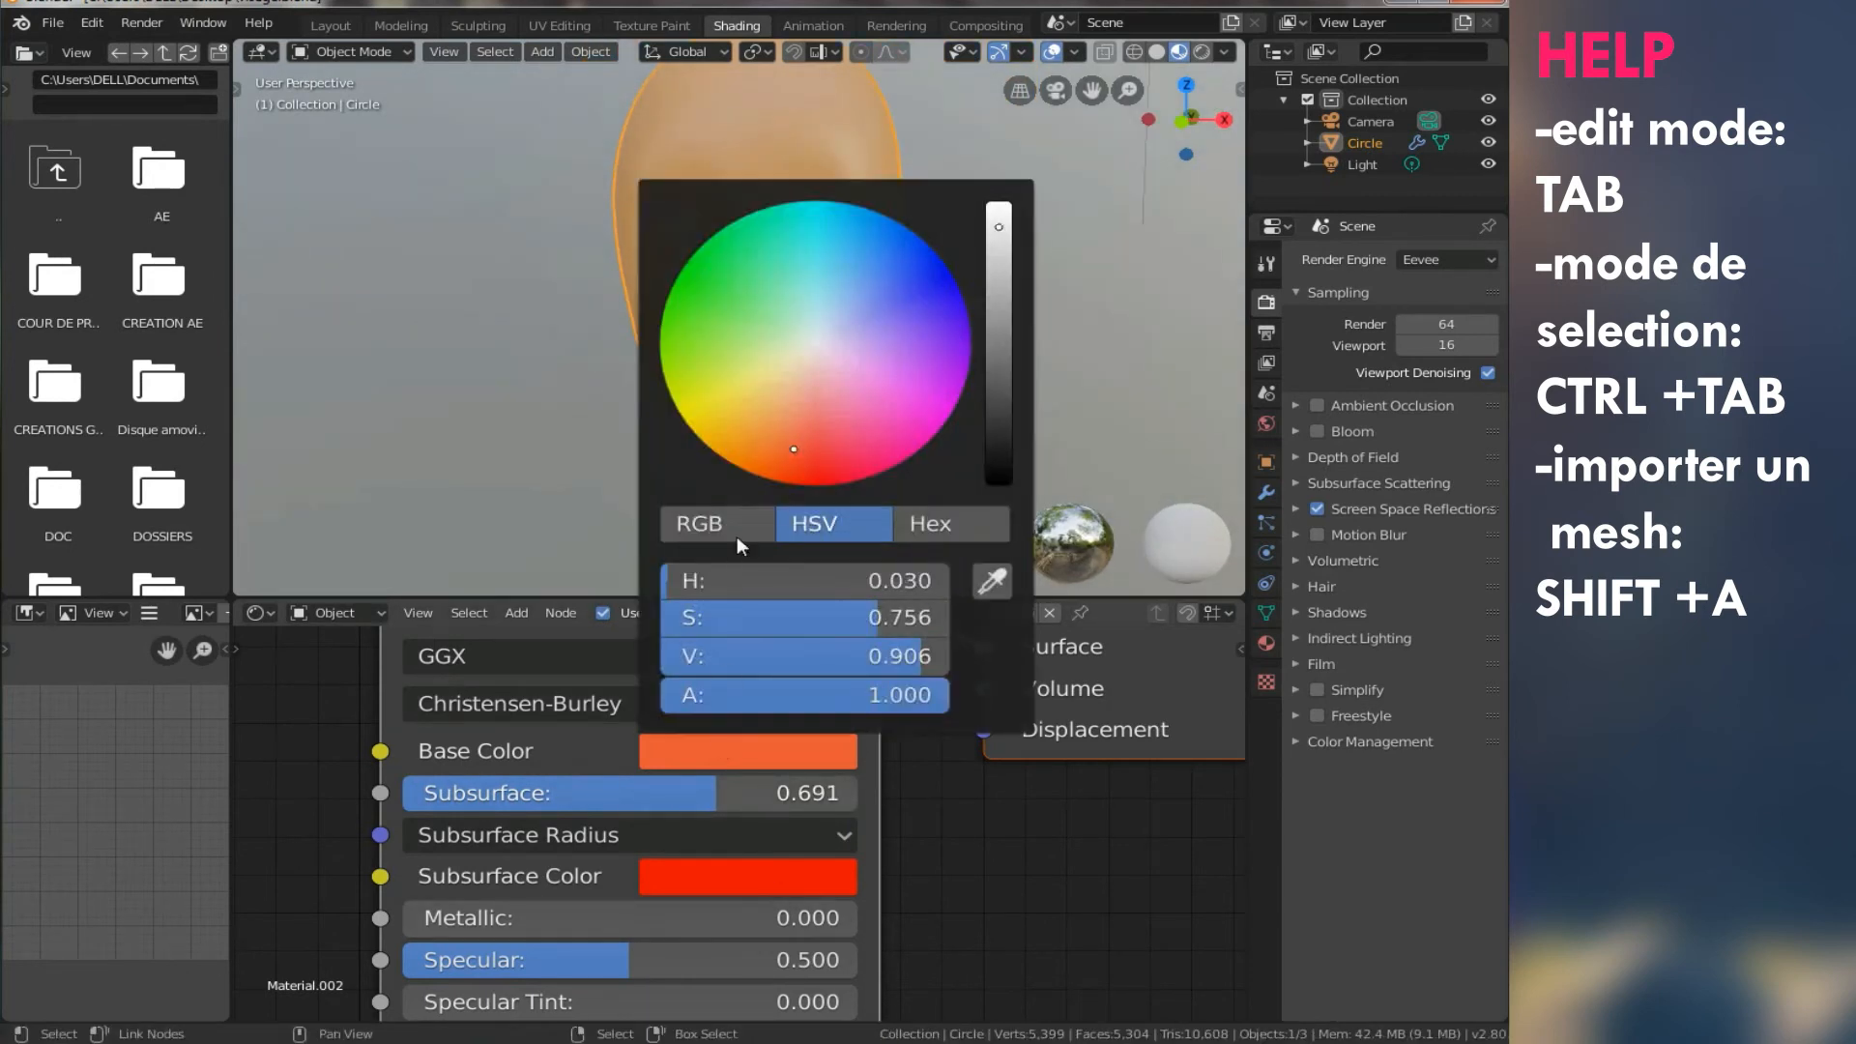
left_click_drag(776, 429, 793, 428)
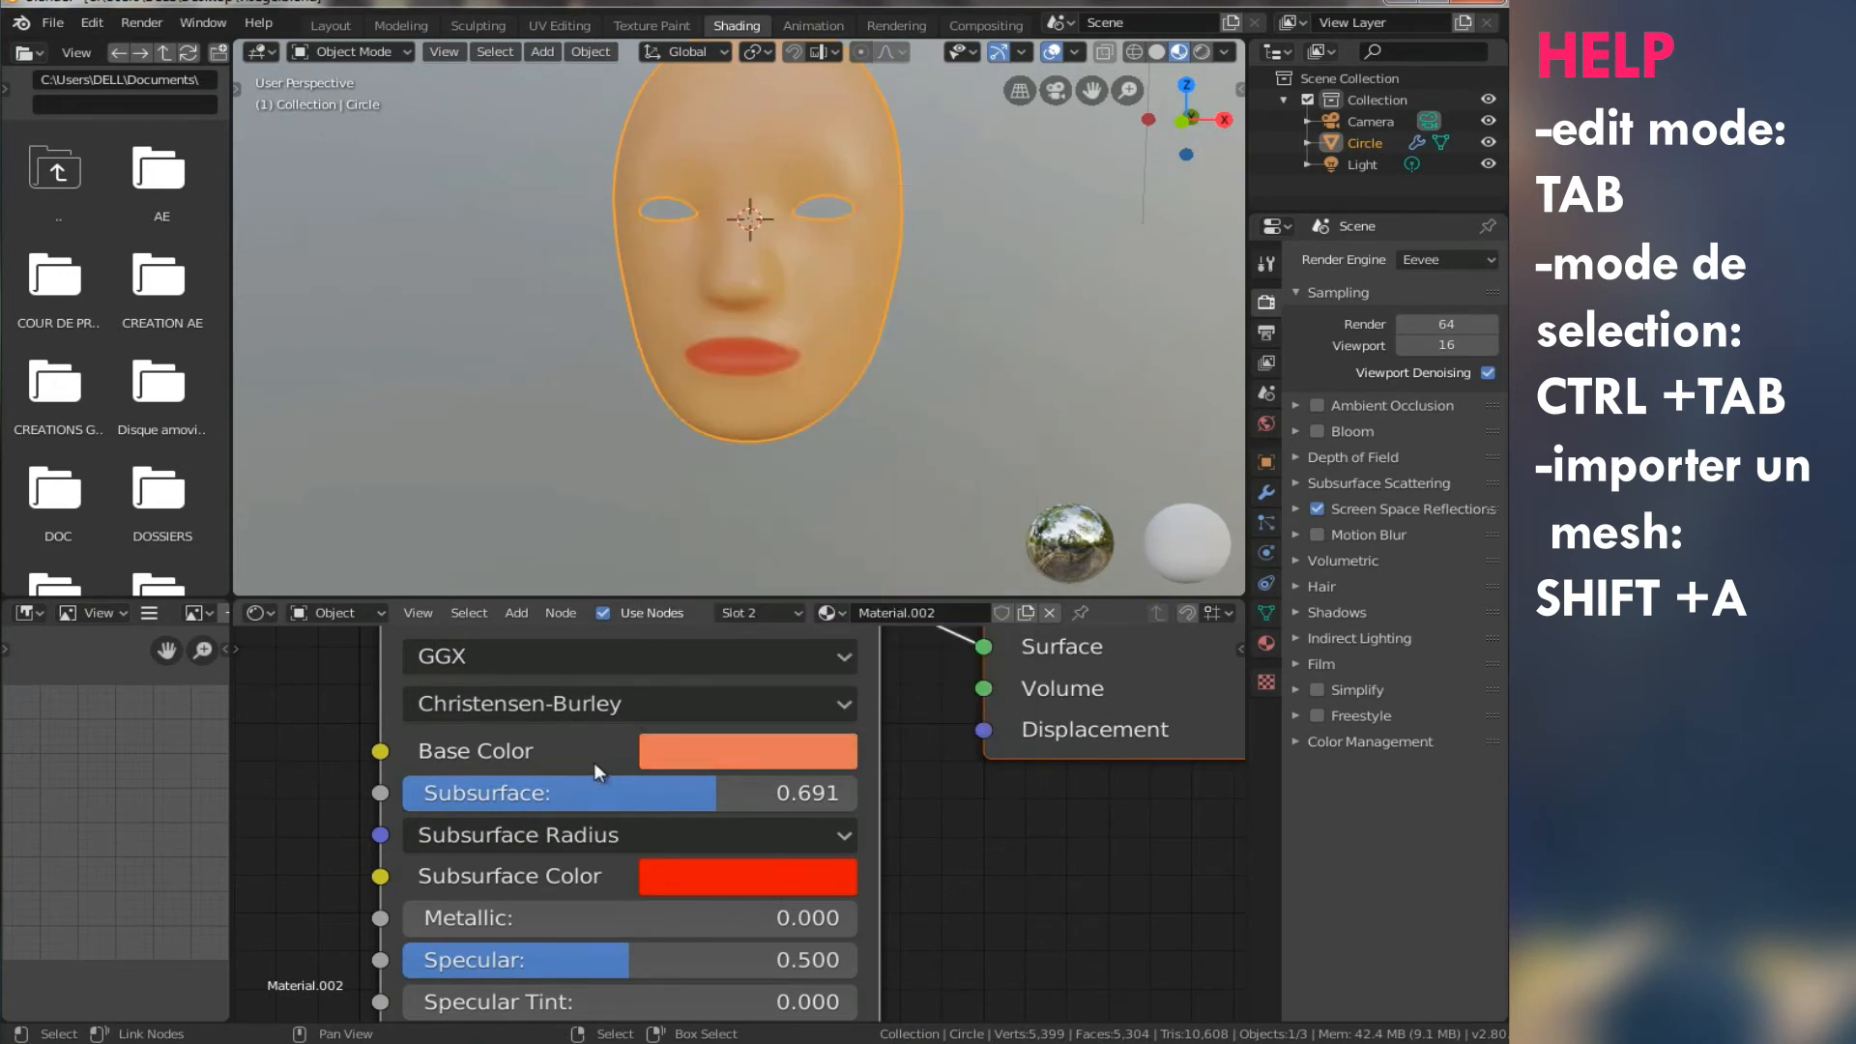
left_click(716, 754)
left_click(779, 439)
middle_click_drag(746, 337, 770, 292)
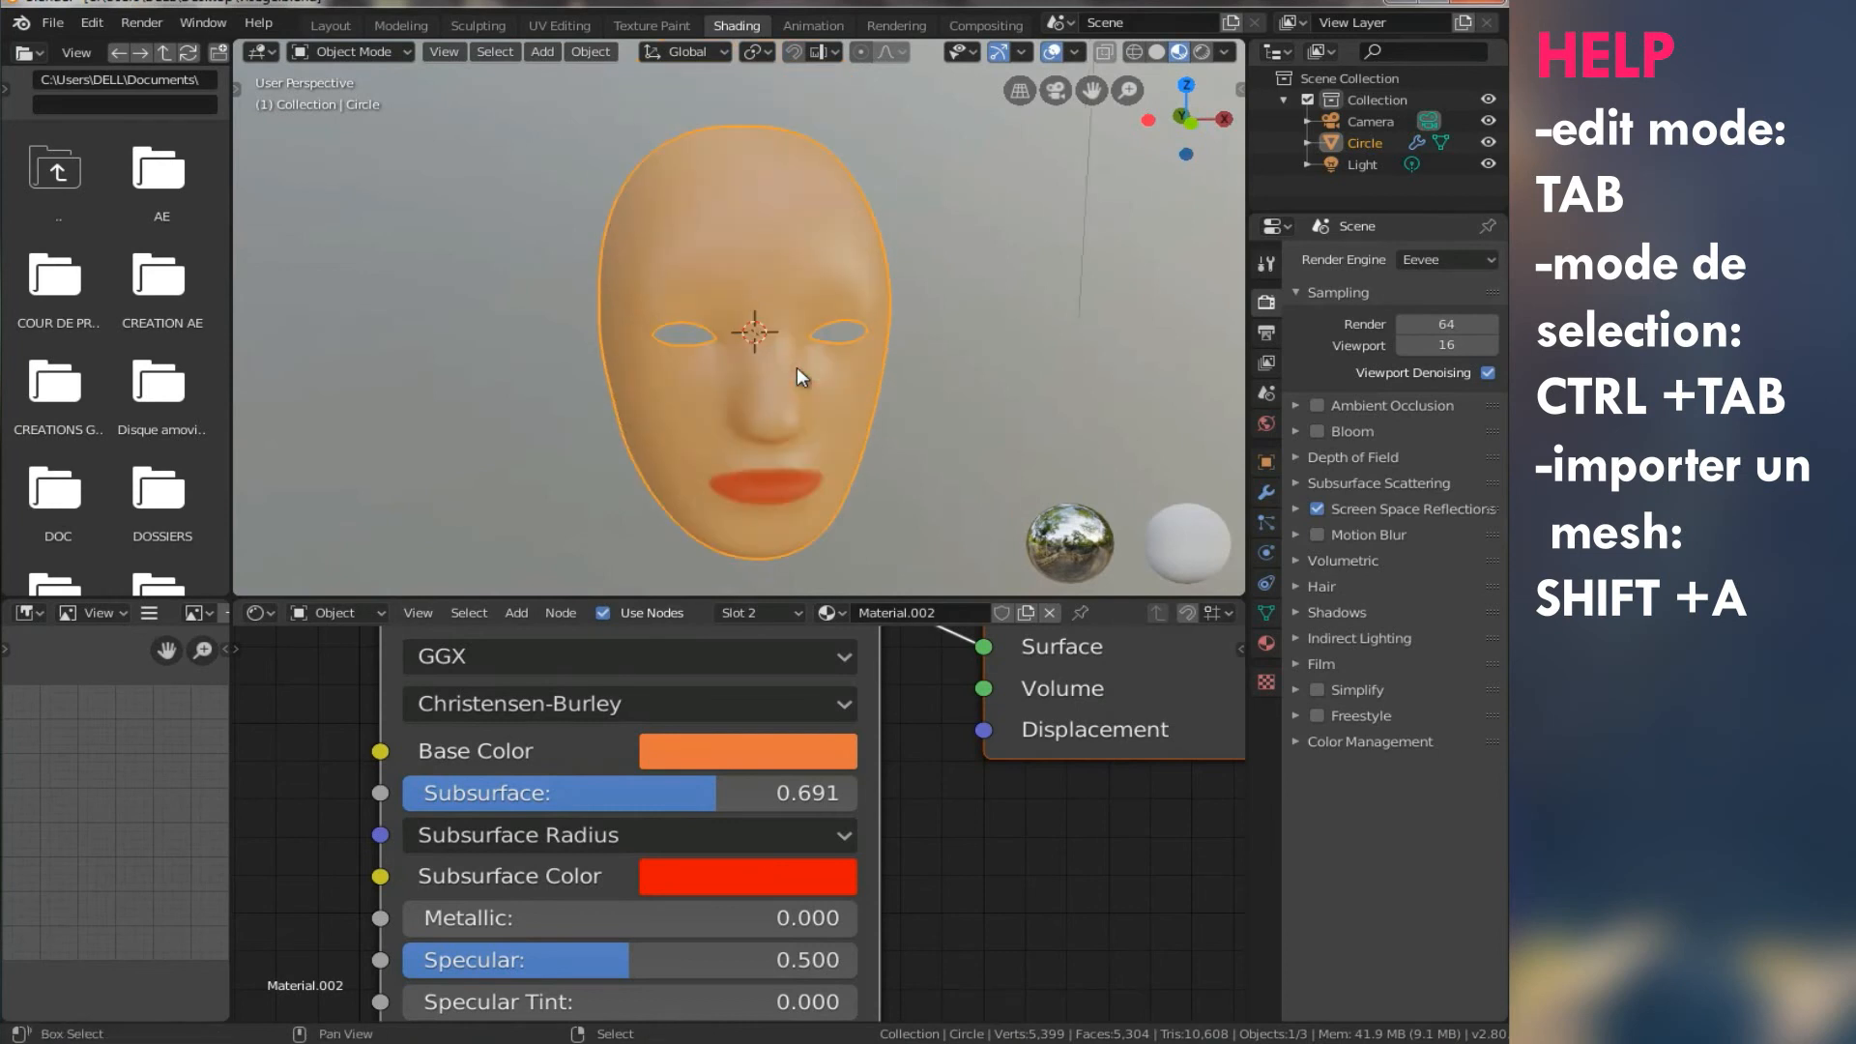
- Examine the shaded mask and its lips from the front, the side profile and three-quarter angles
middle_click_drag(880, 388, 571, 391)
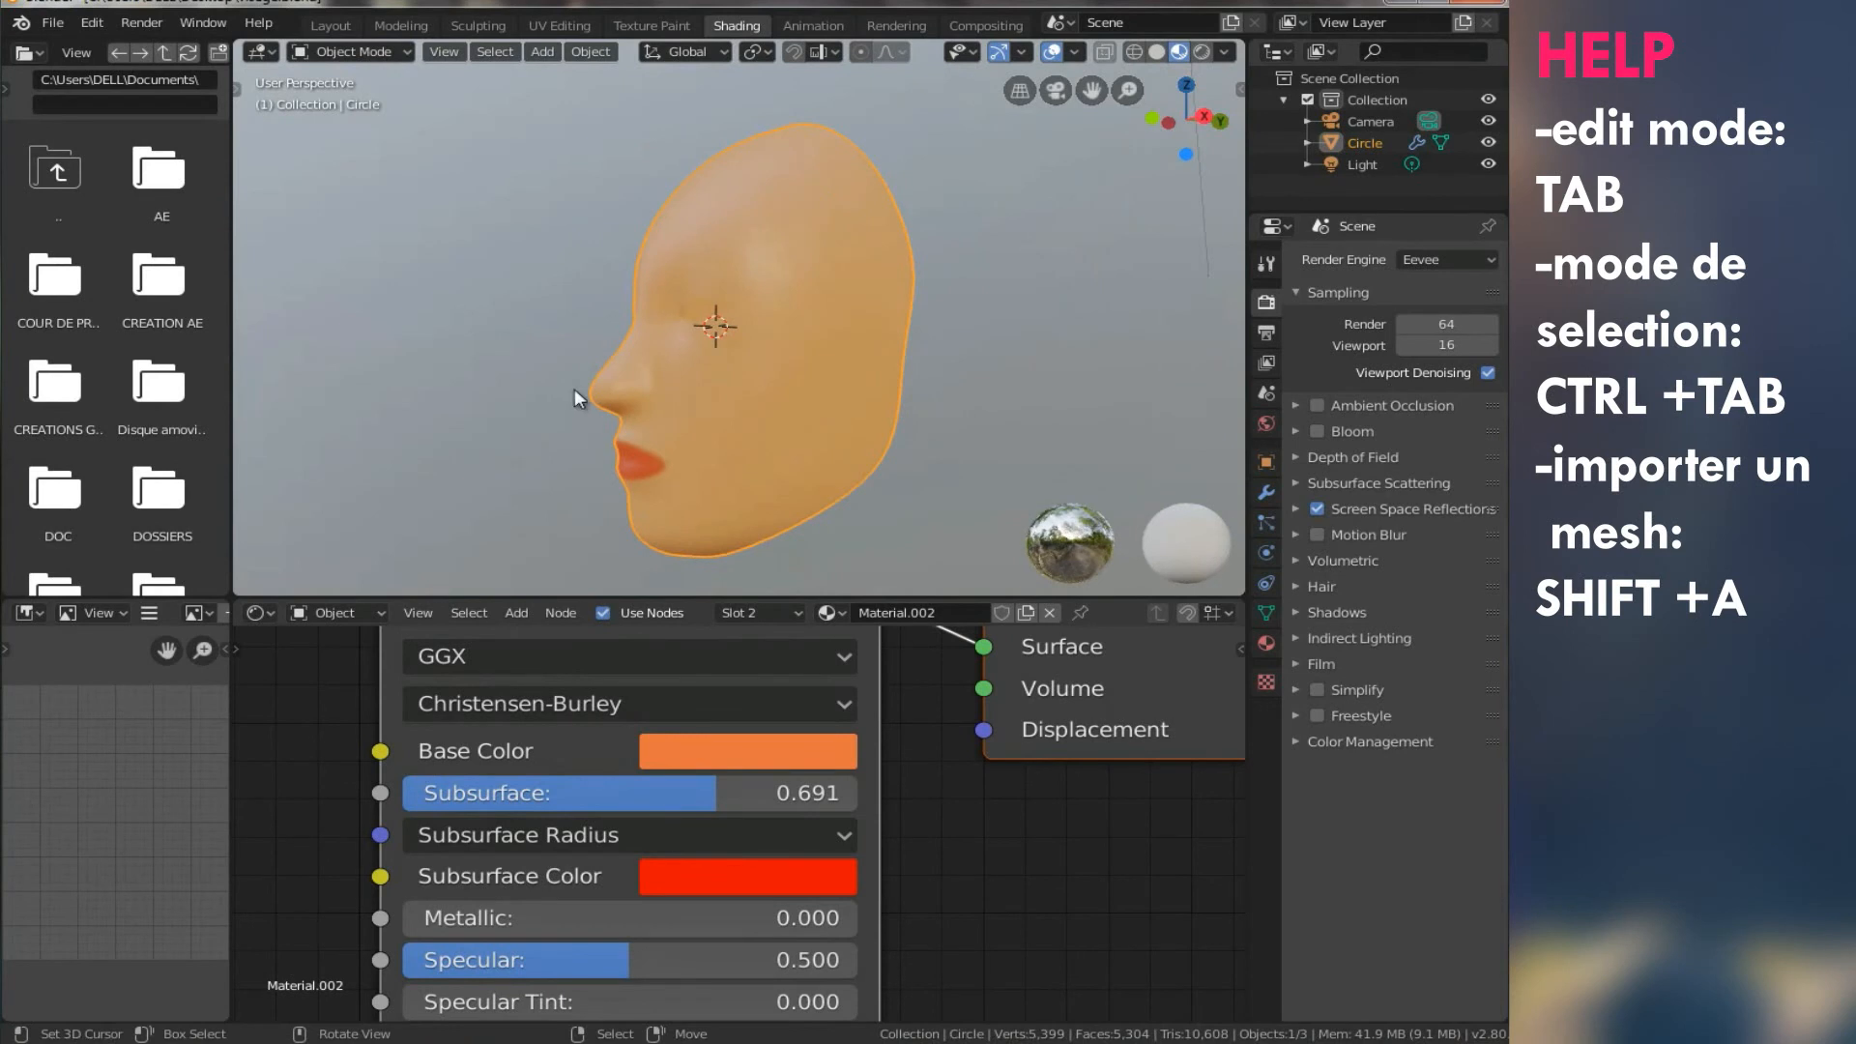
middle_click_drag(663, 439, 767, 495)
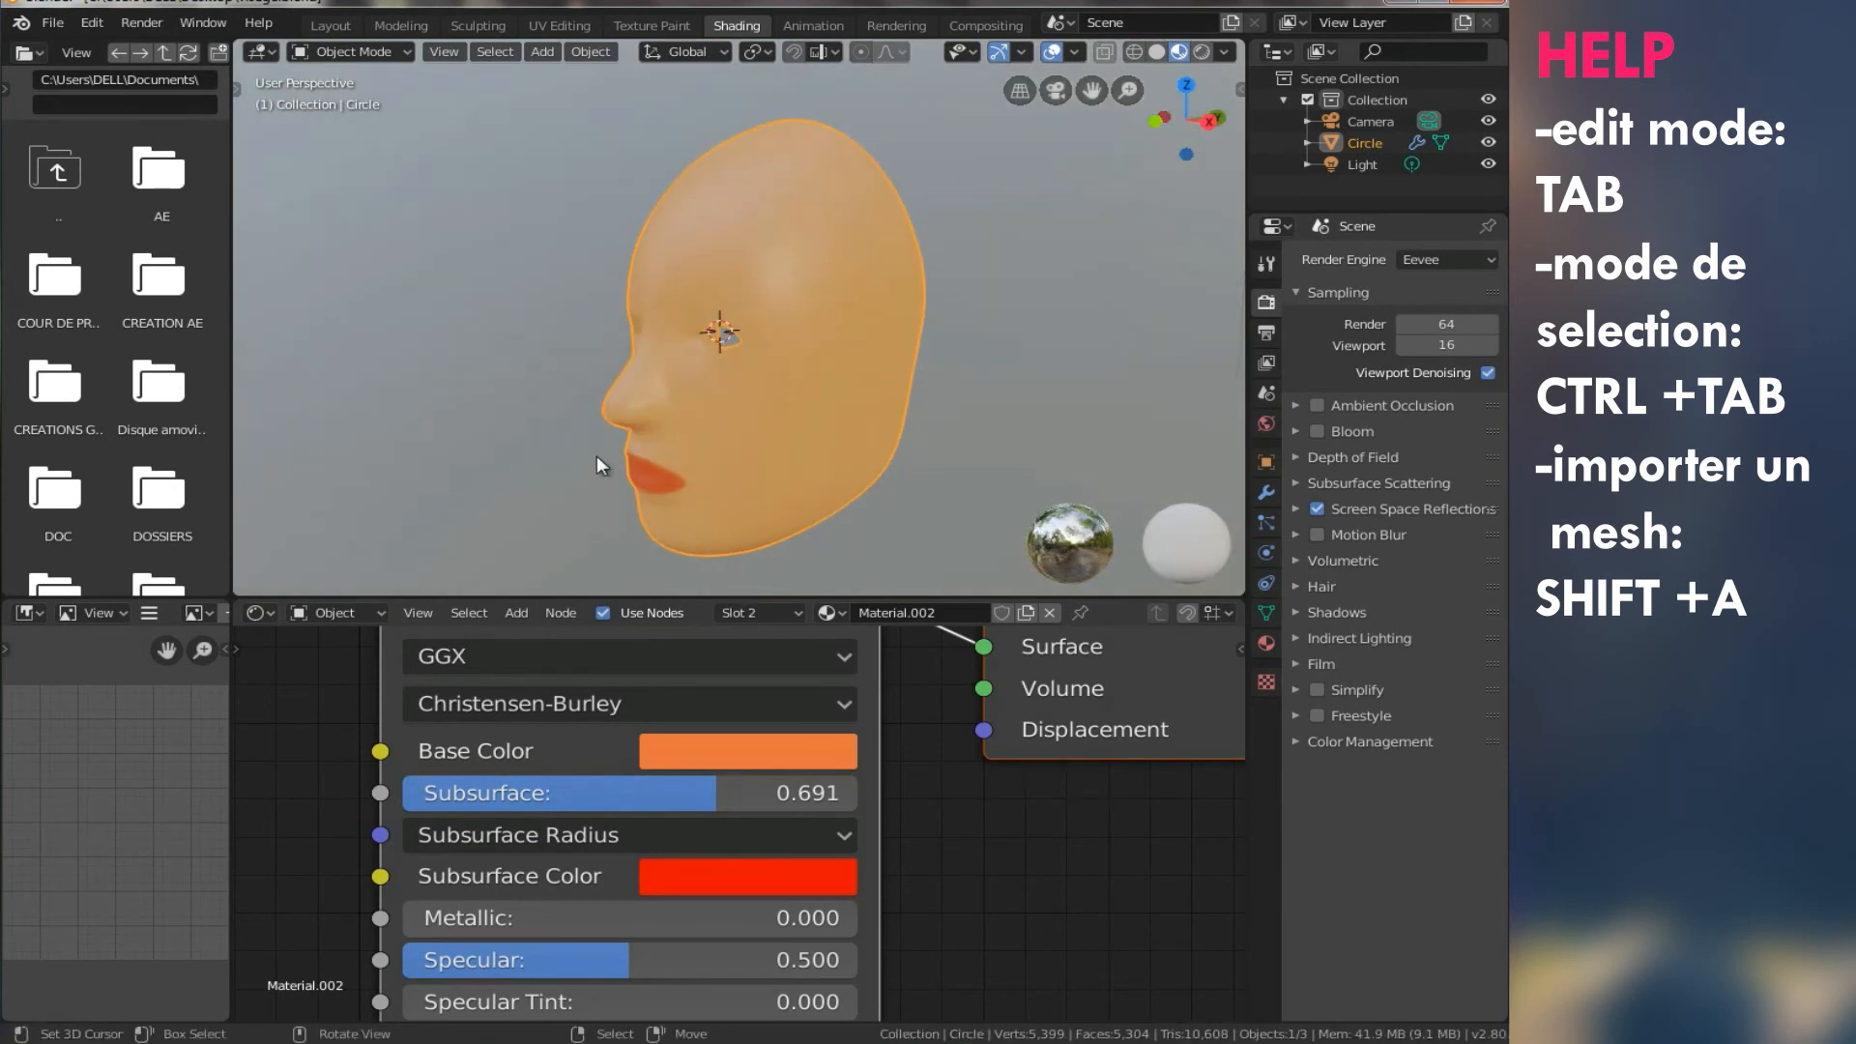
middle_click_drag(547, 420, 588, 426)
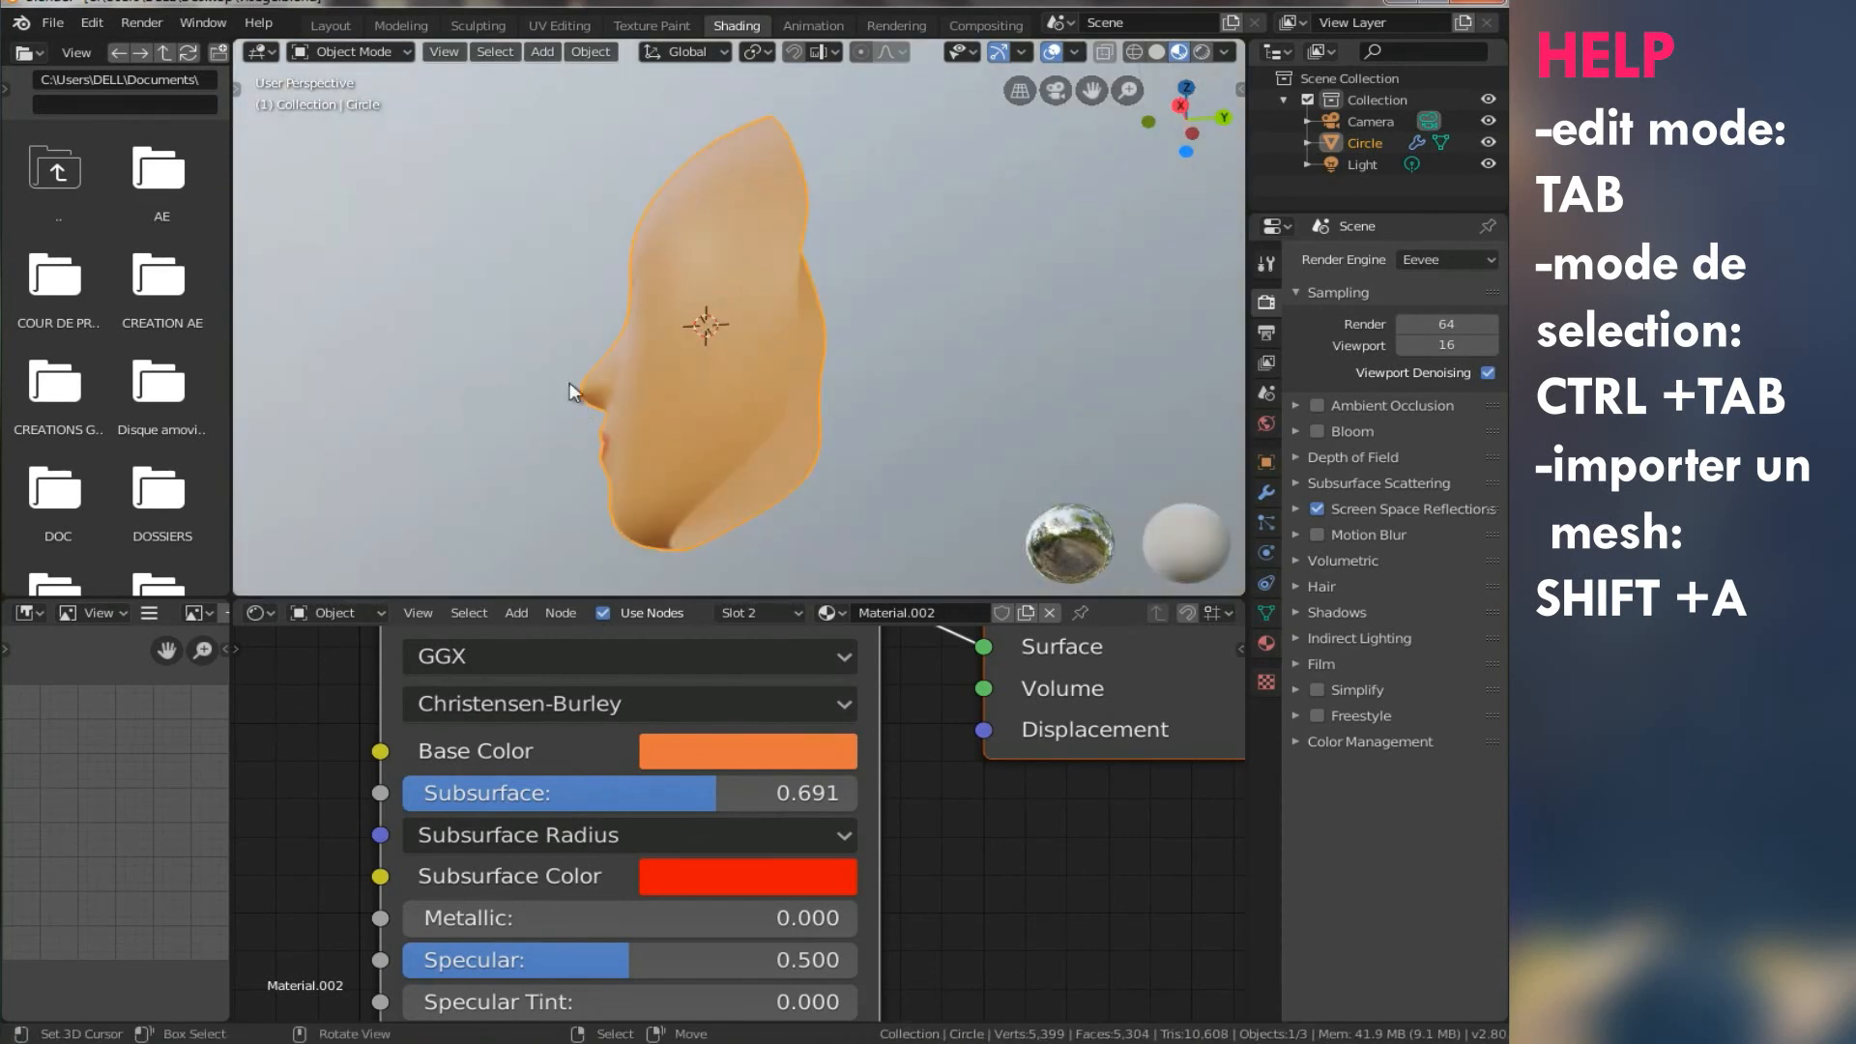
middle_click_drag(549, 365, 905, 427)
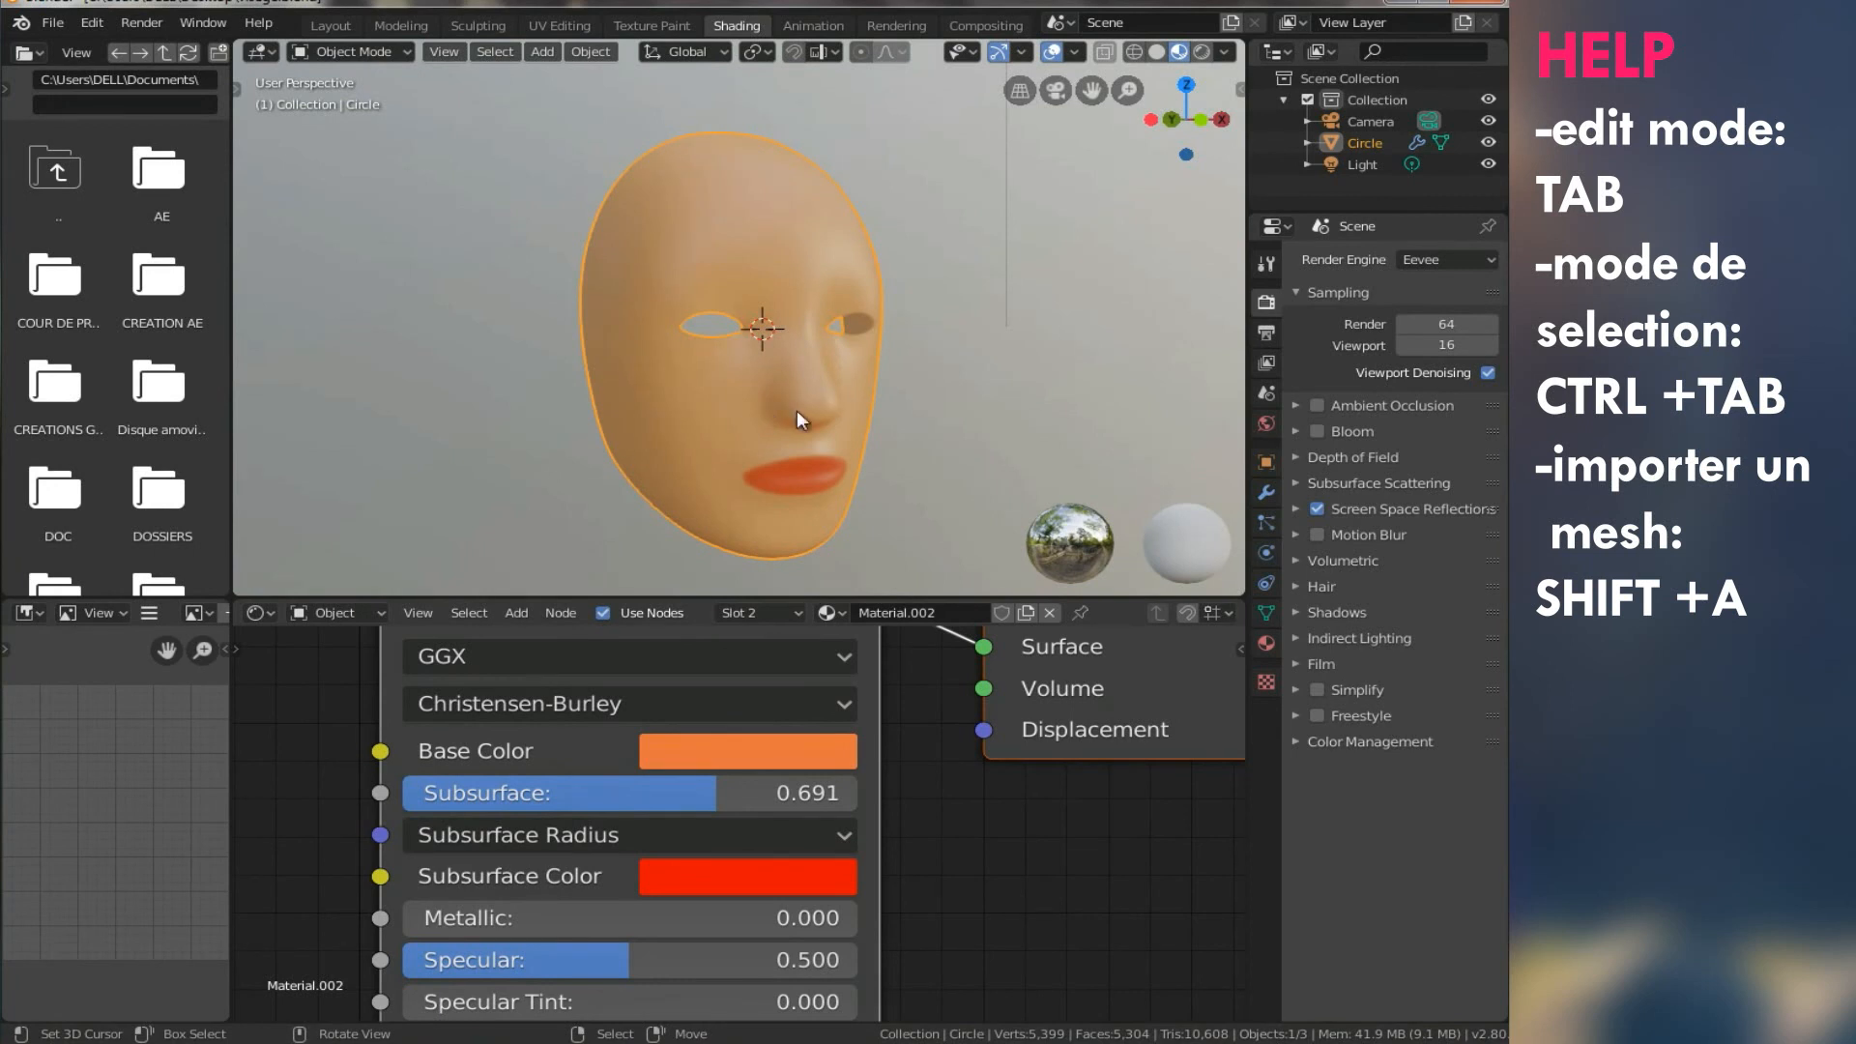
middle_click_drag(793, 415, 959, 392)
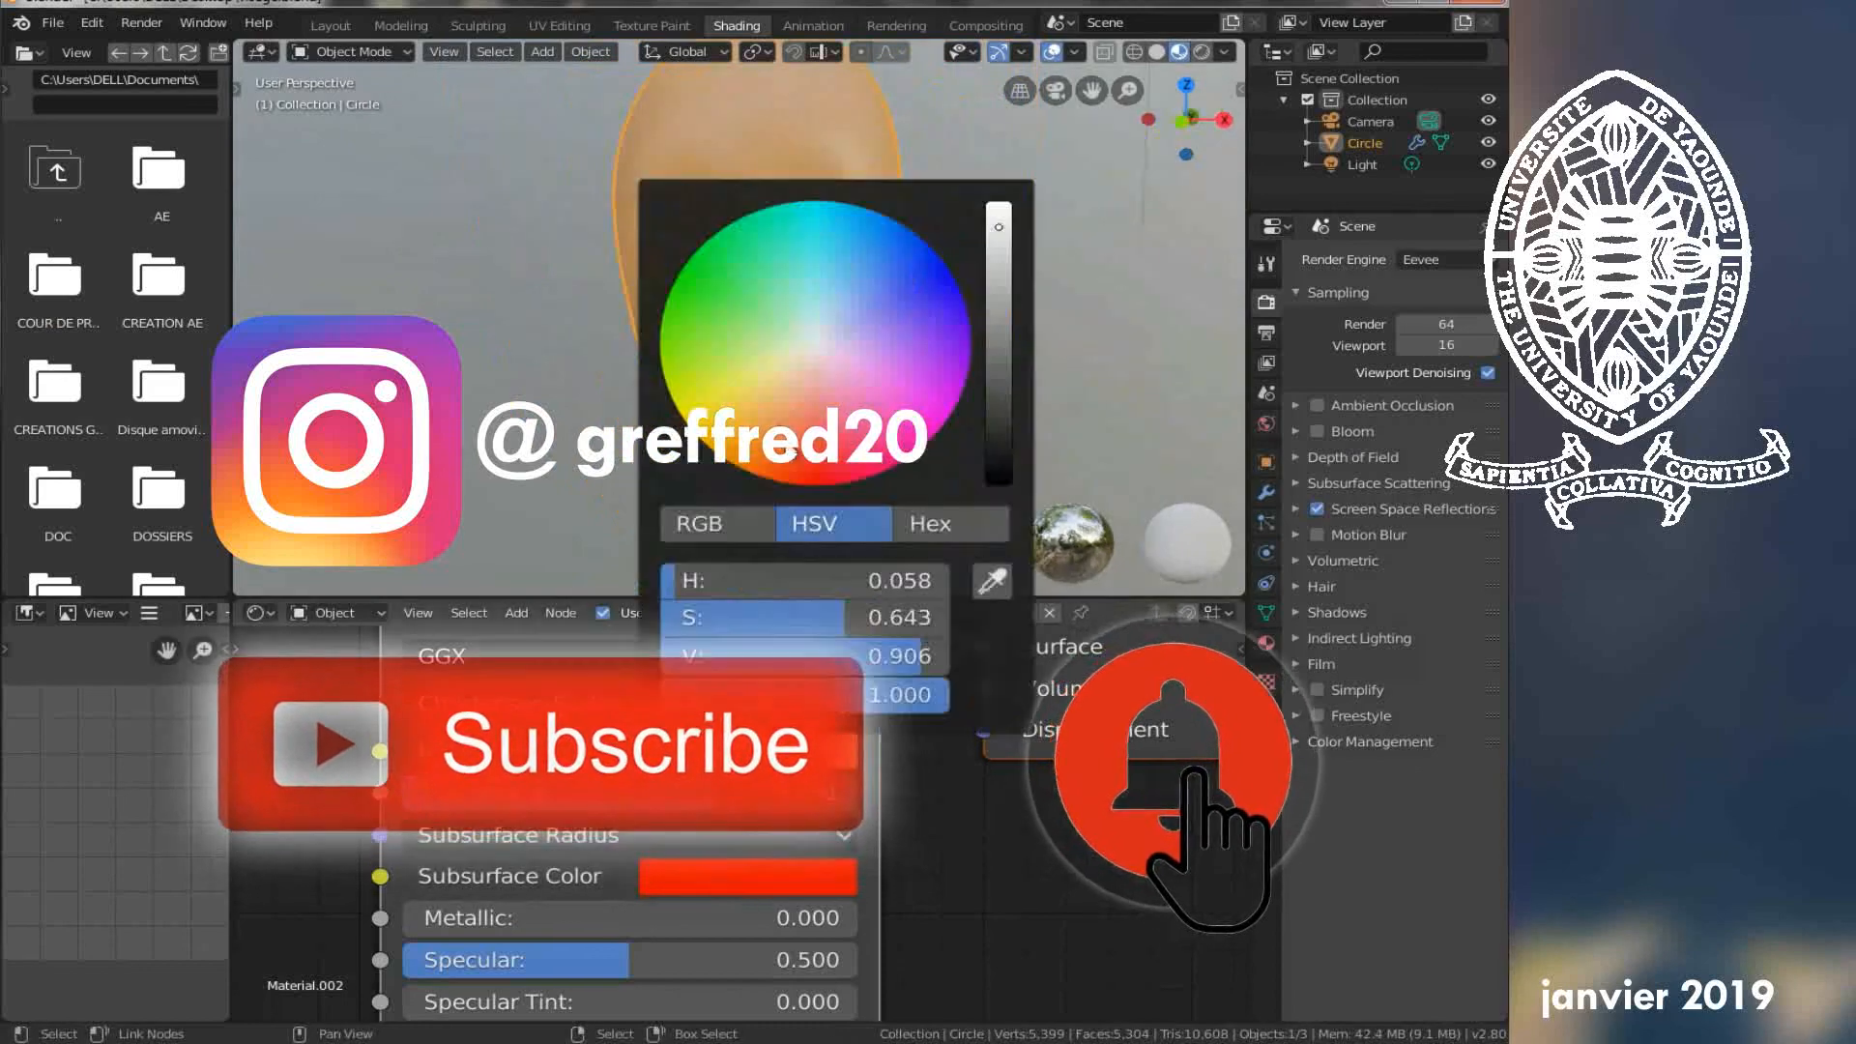
left_click_drag(791, 451, 796, 454)
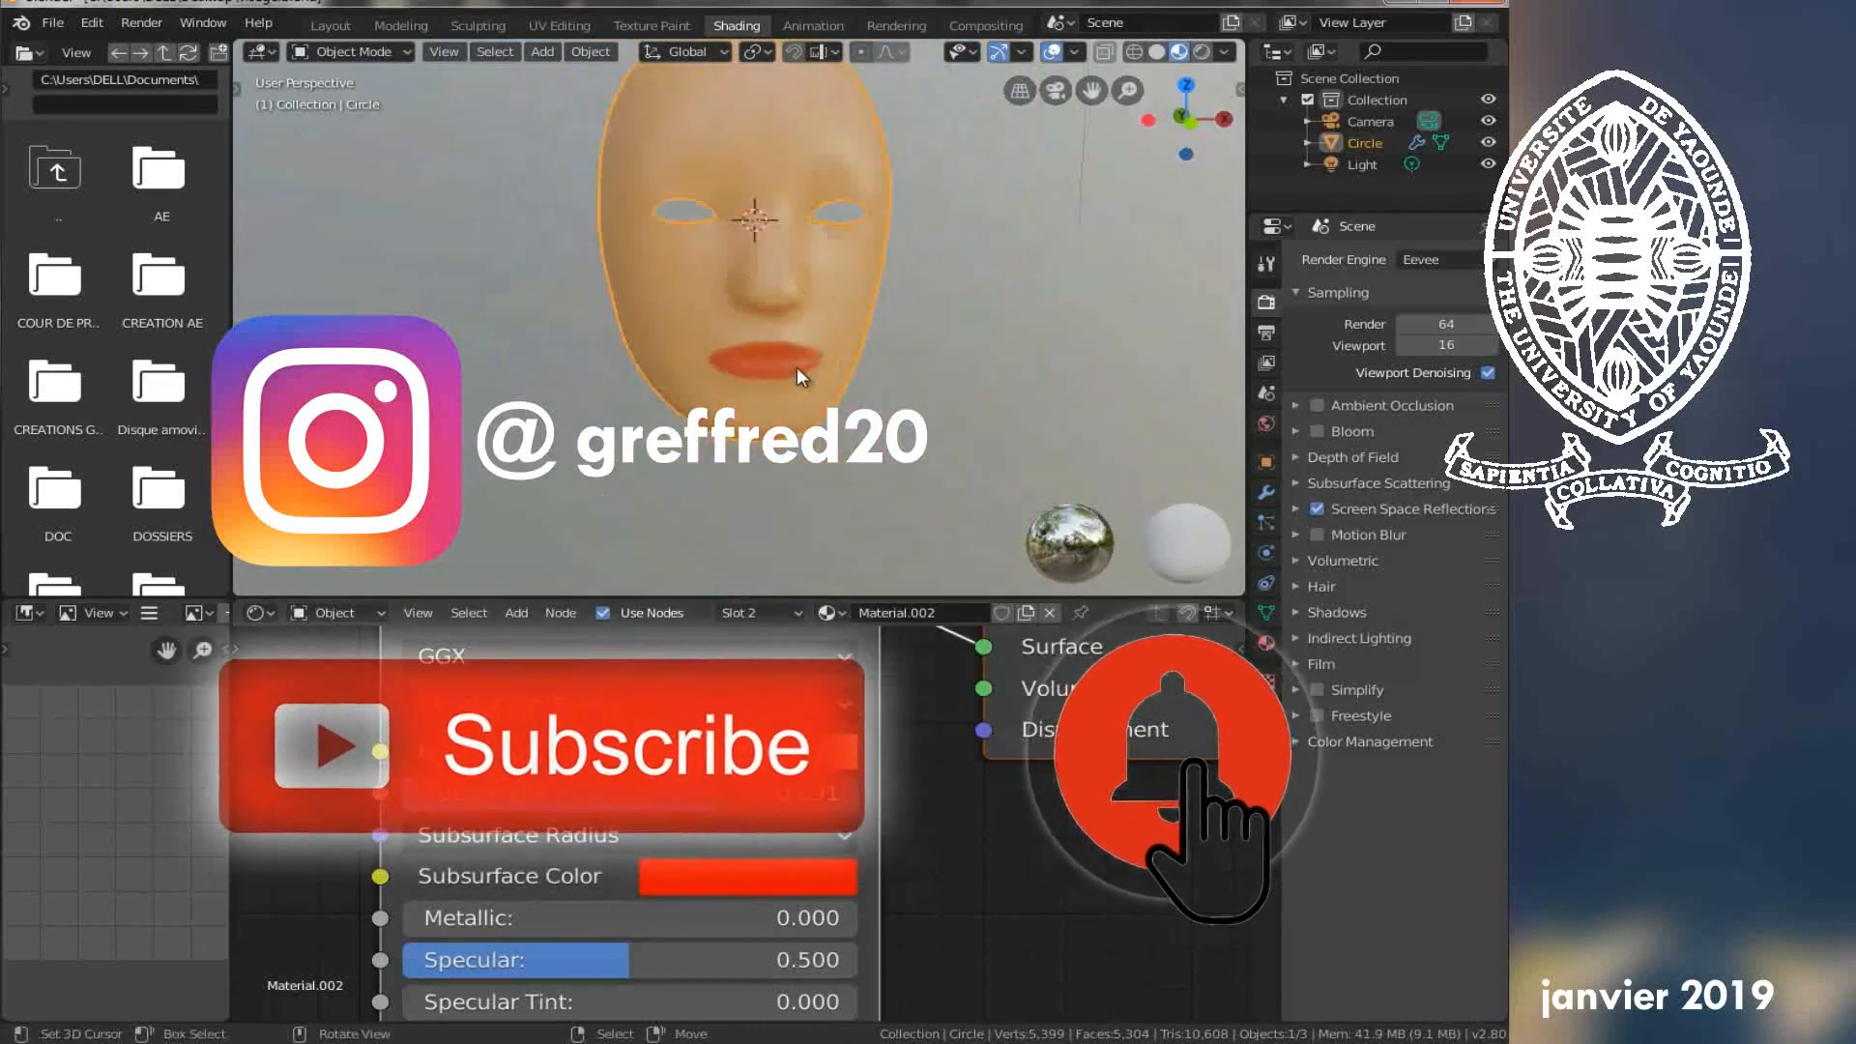